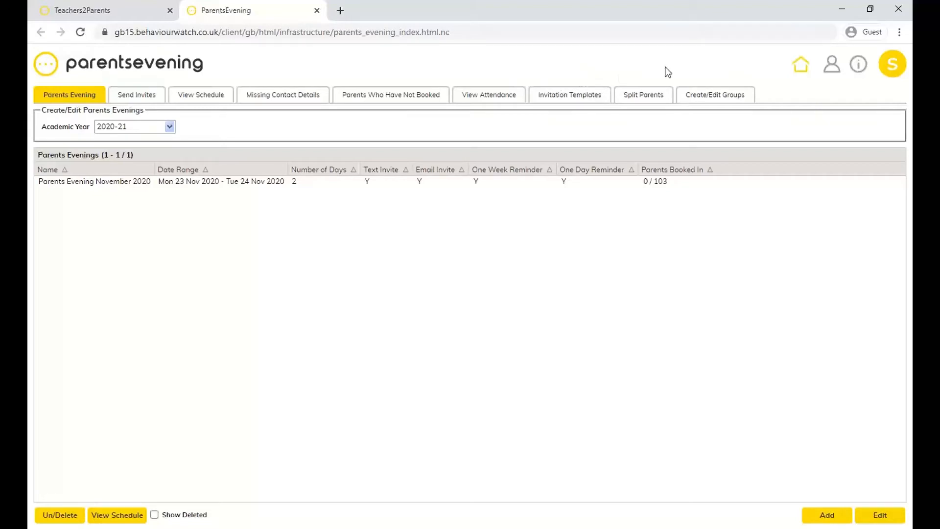
Open the students list, review parent contacts and priorities, and inspect the first Seagull student's record before returning to the list.
left_click(833, 76)
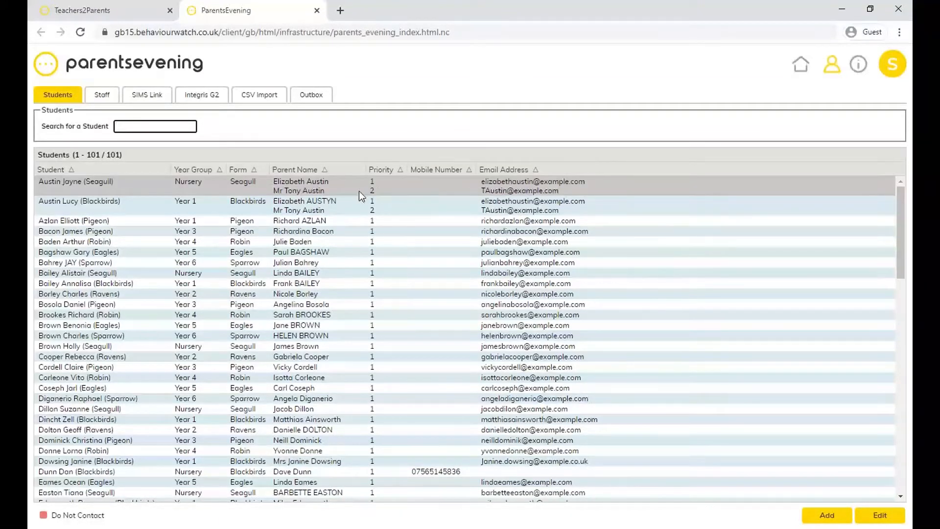
left_click(280, 191)
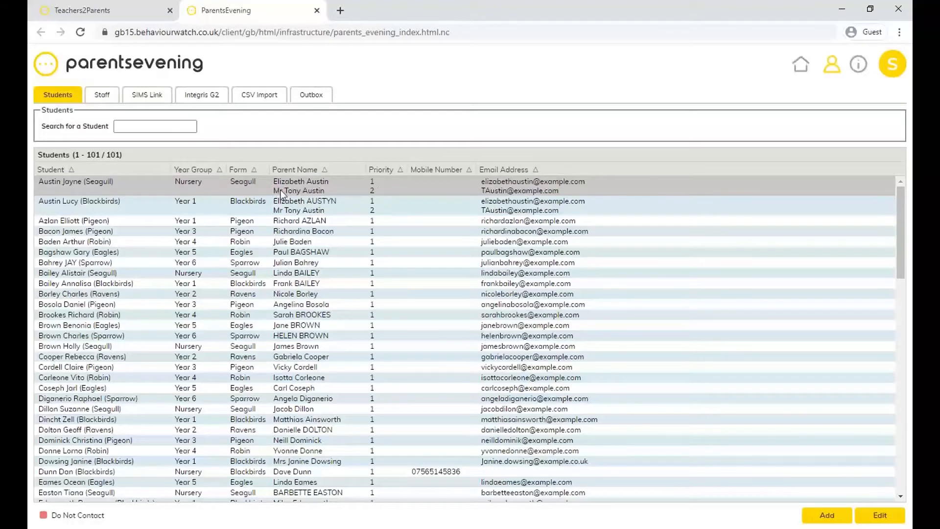
left_click(328, 190)
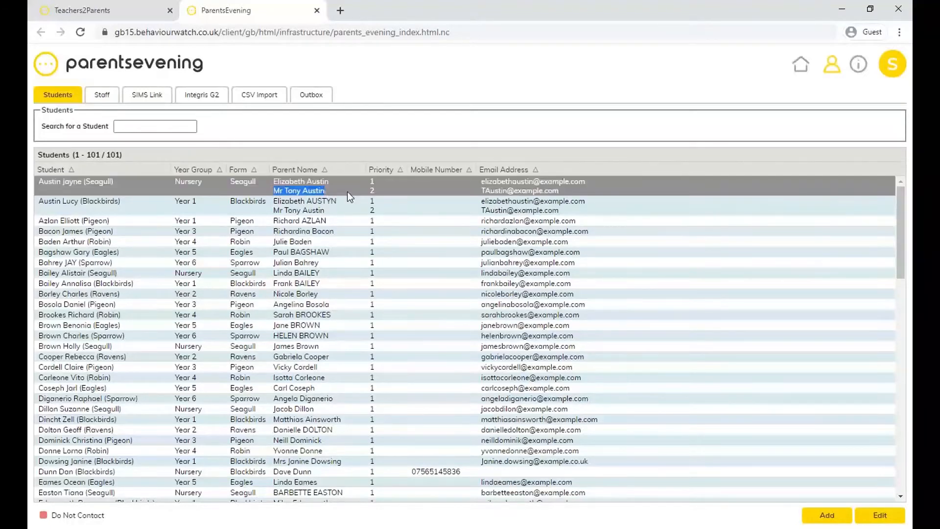
left_click(419, 210)
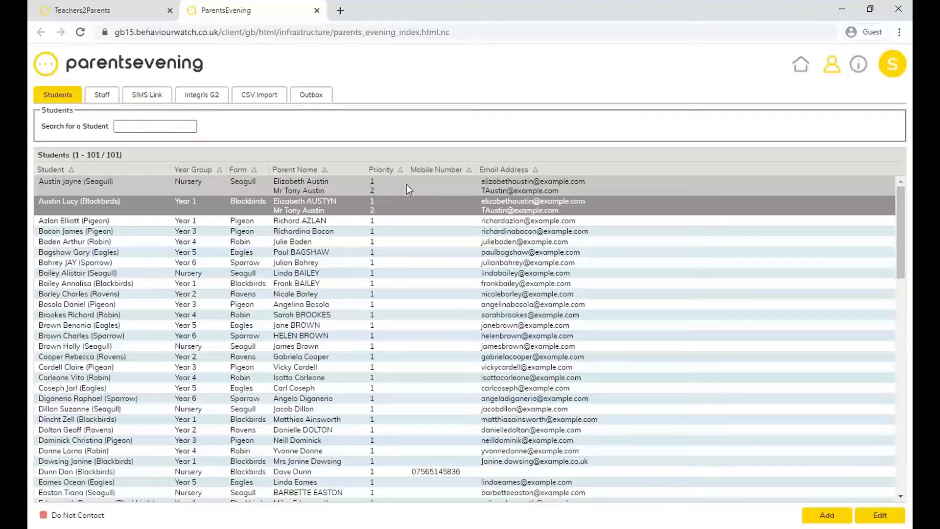
double_click(251, 184)
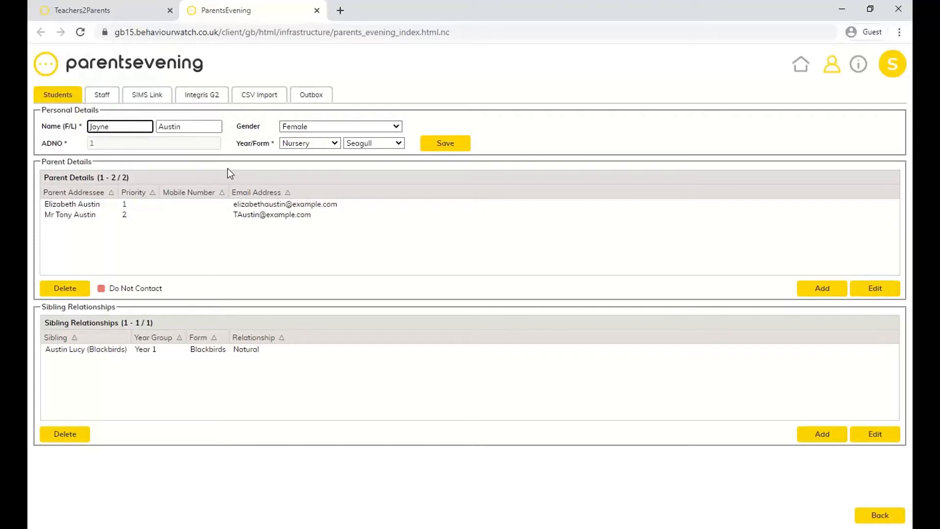
left_click(879, 515)
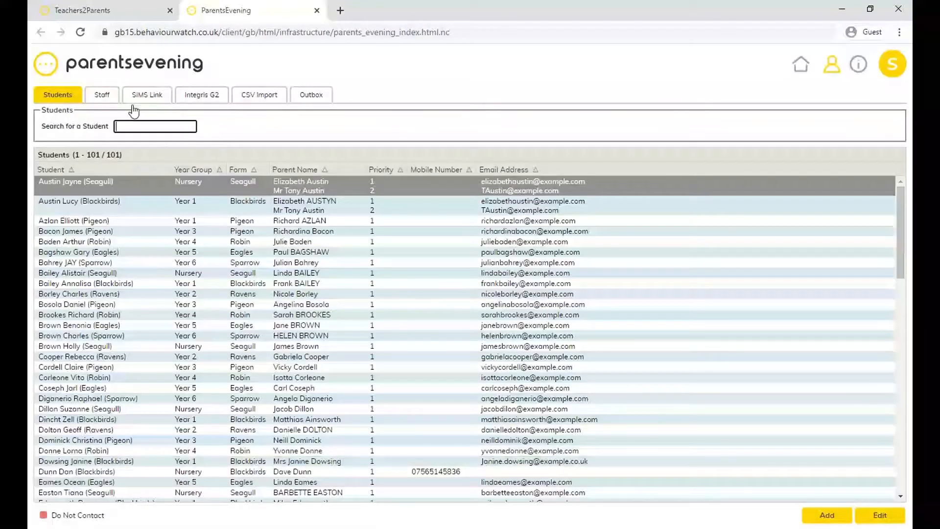
Open the staff list and examine the fields for adding a staff member, including the Form Tutored options, without saving.
left_click(103, 97)
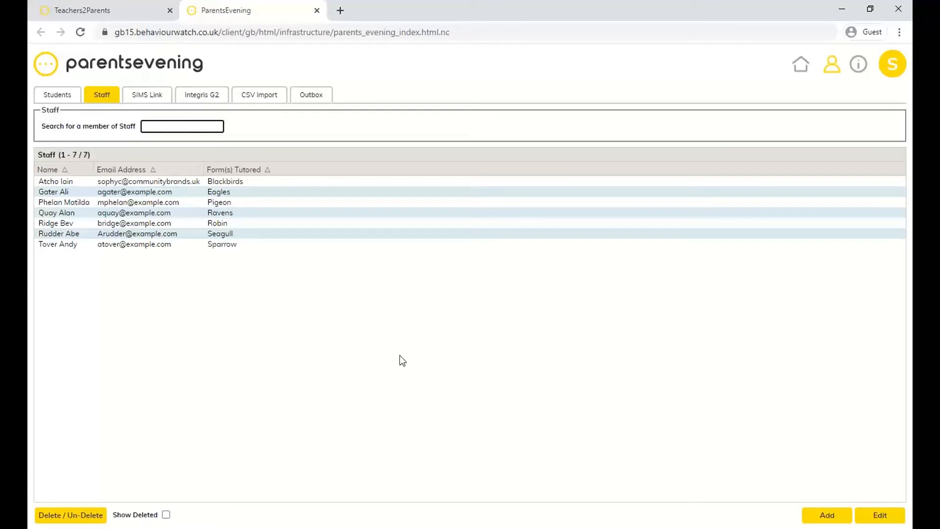
left_click(825, 517)
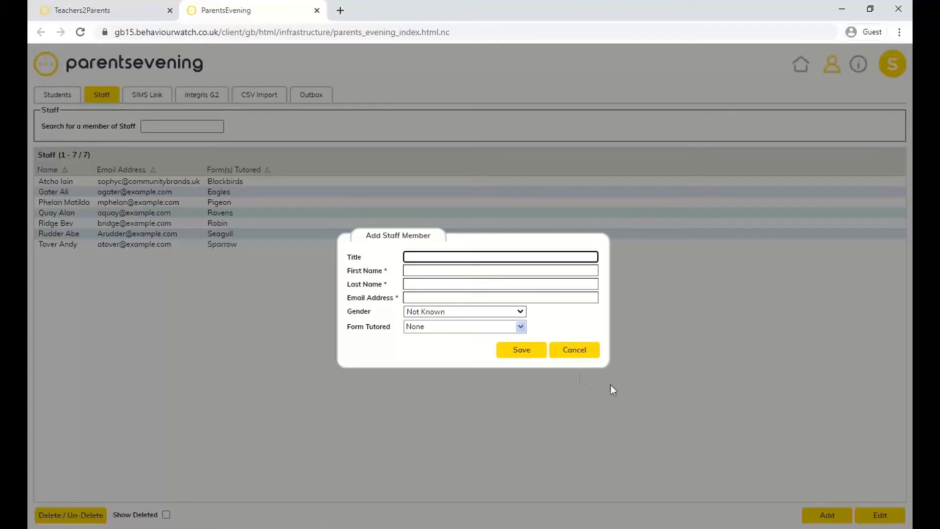
left_click(417, 270)
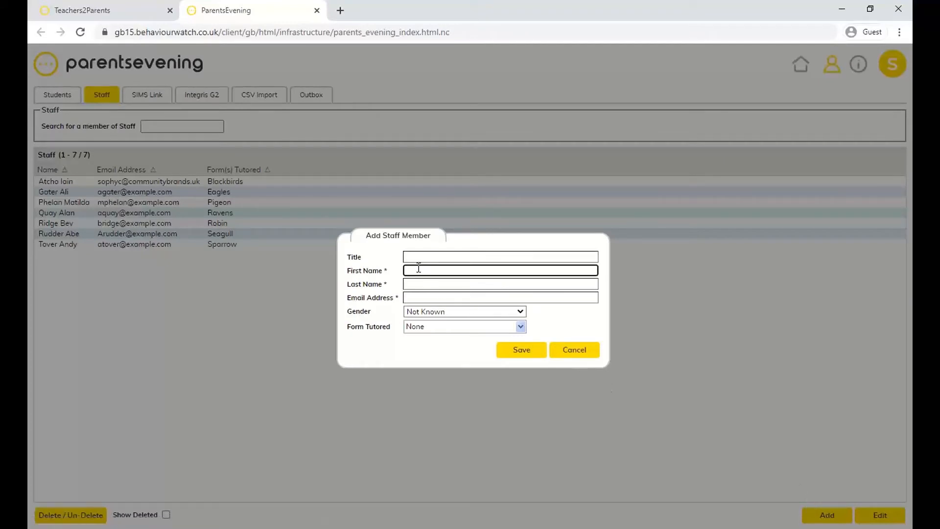
left_click(423, 283)
left_click(423, 298)
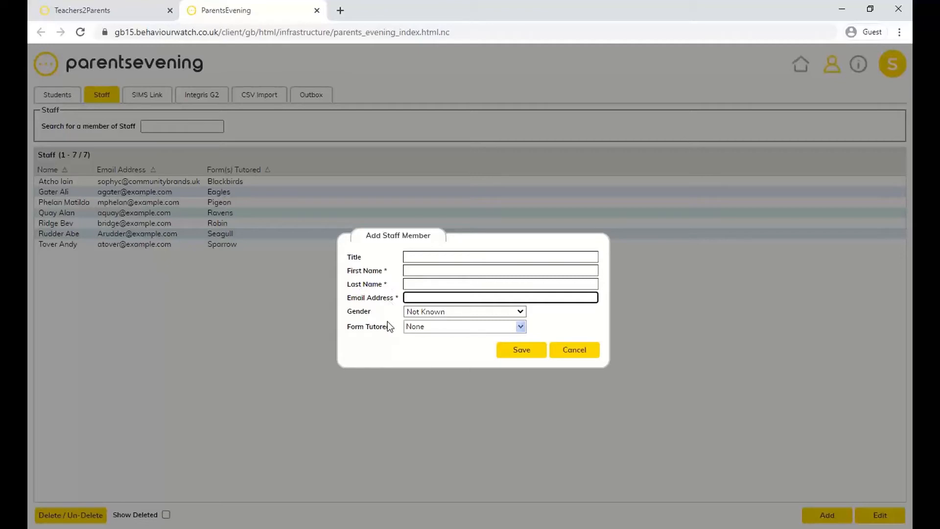
left_click(413, 258)
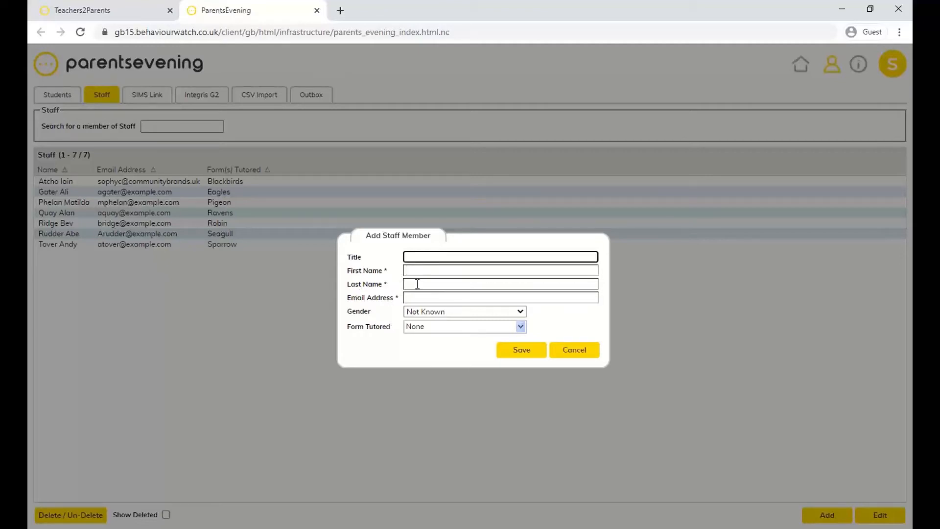
left_click(415, 283)
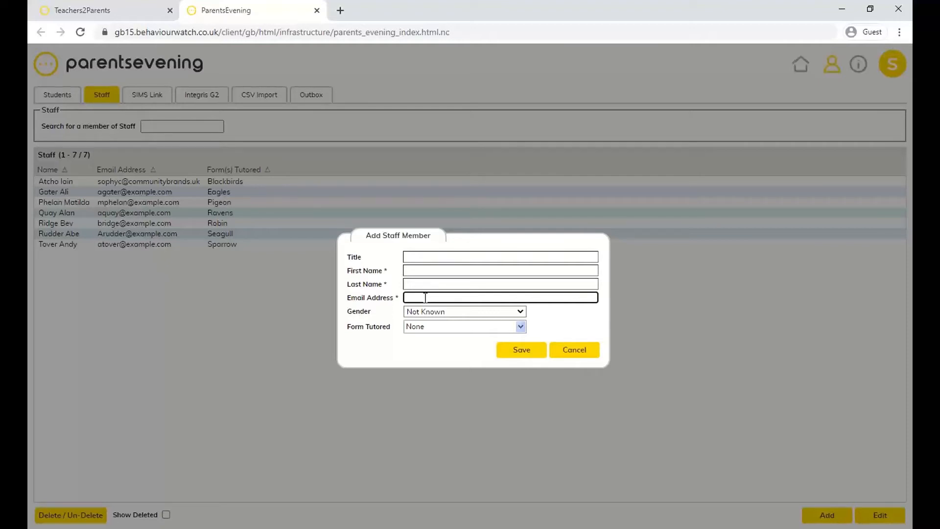
left_click(520, 327)
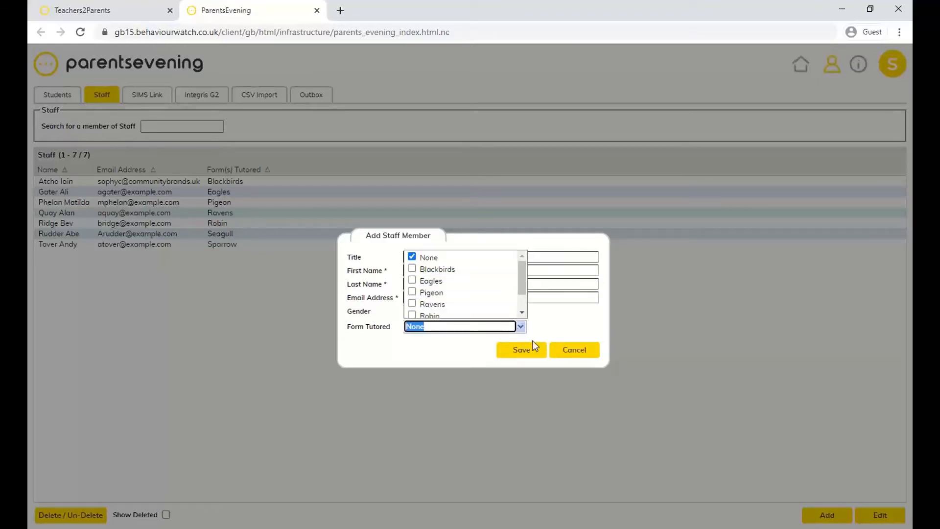
left_click(589, 354)
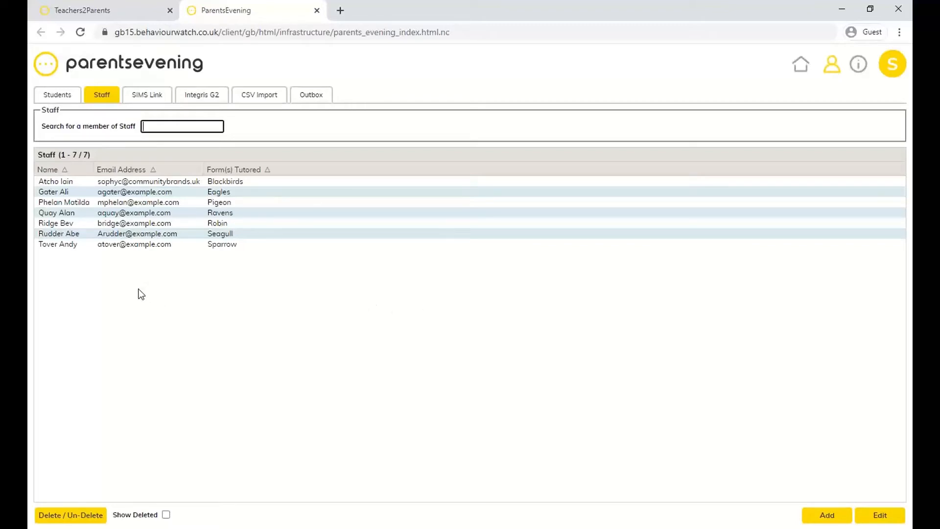
Try to append a second teacher's title and surname to the last name in the Blackbirds tutor's staff record.
double_click(125, 181)
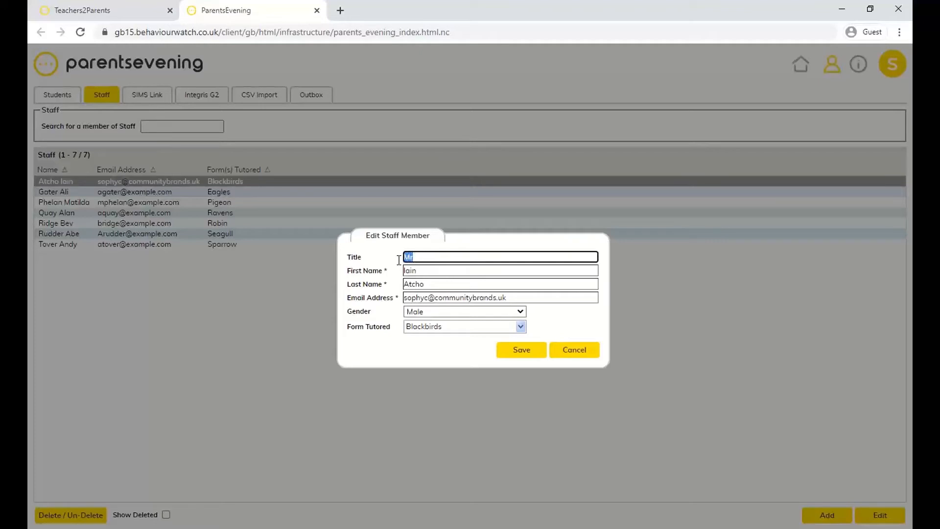
left_click_drag(426, 284, 389, 283)
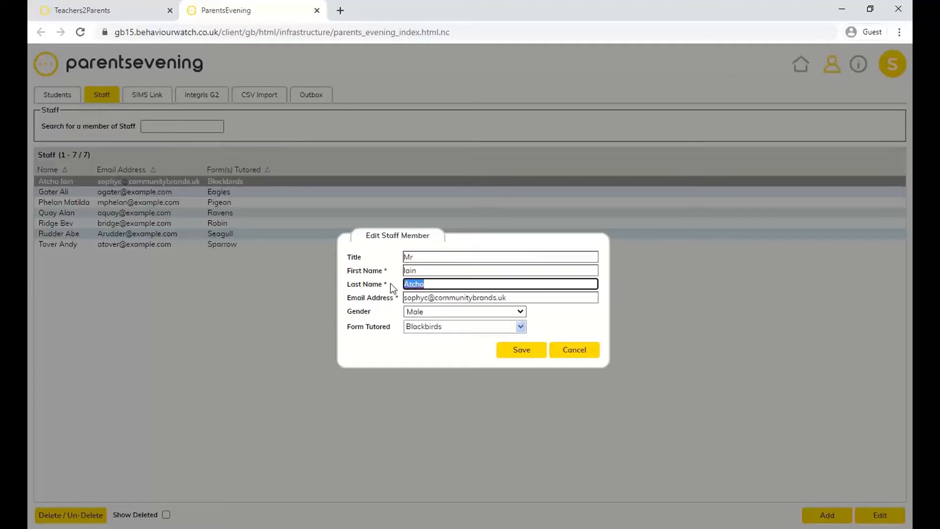
left_click(445, 283)
type("/ Mr Smith")
left_click(583, 352)
left_click(495, 142)
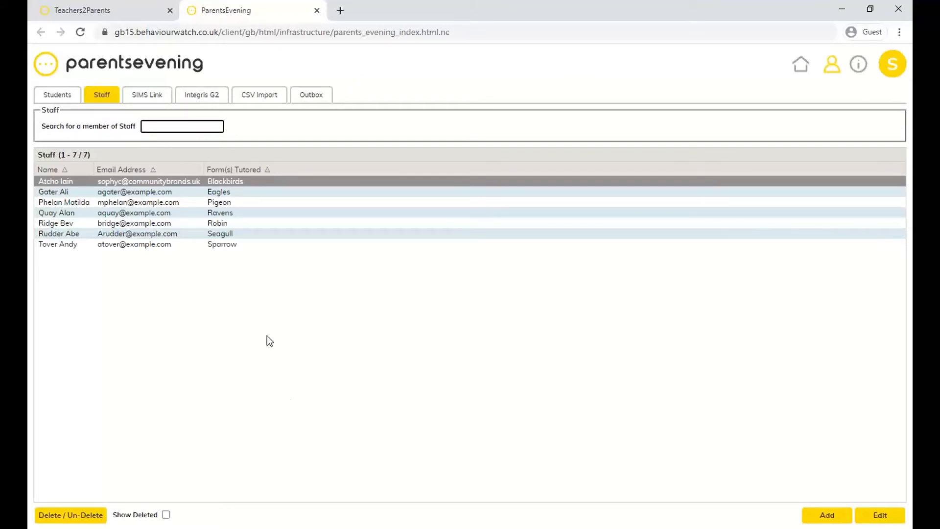
Open the Parents Evening November 2020 event for editing and review its event name.
left_click(799, 69)
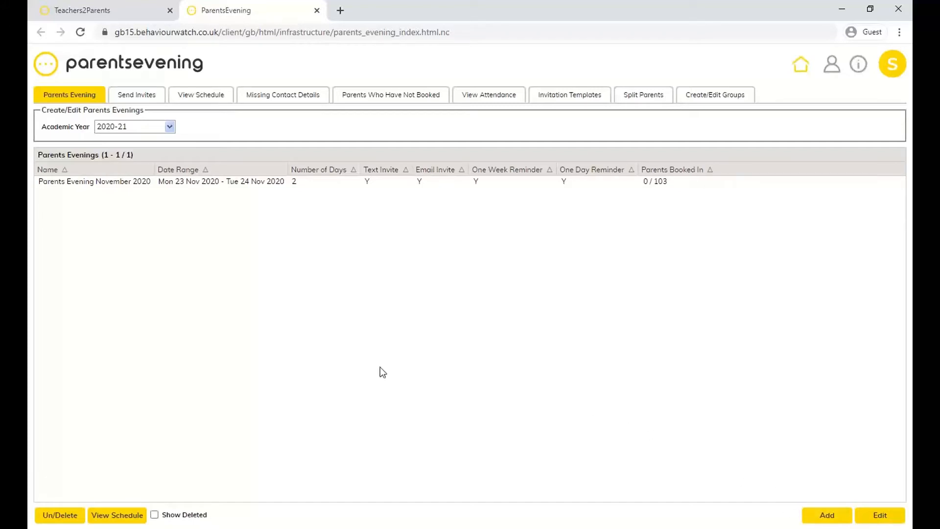
double_click(178, 181)
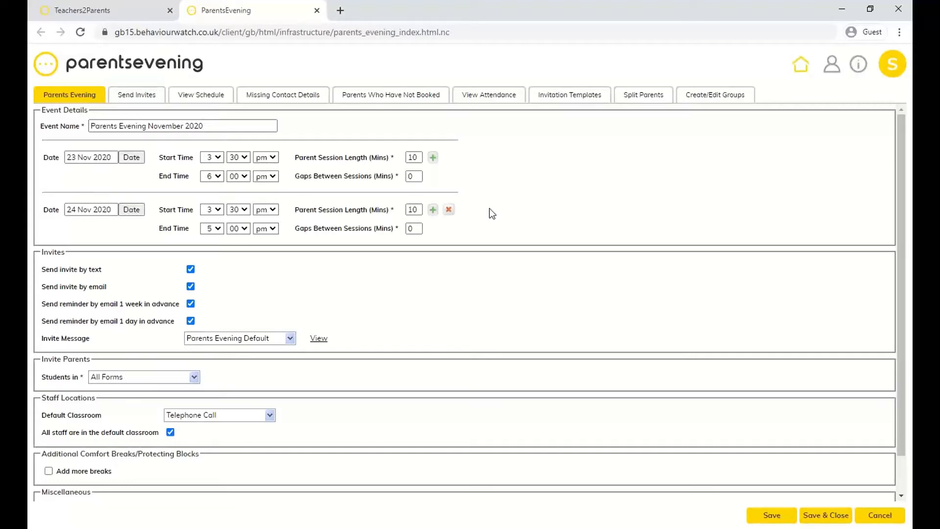
left_click(108, 126)
left_click(217, 126)
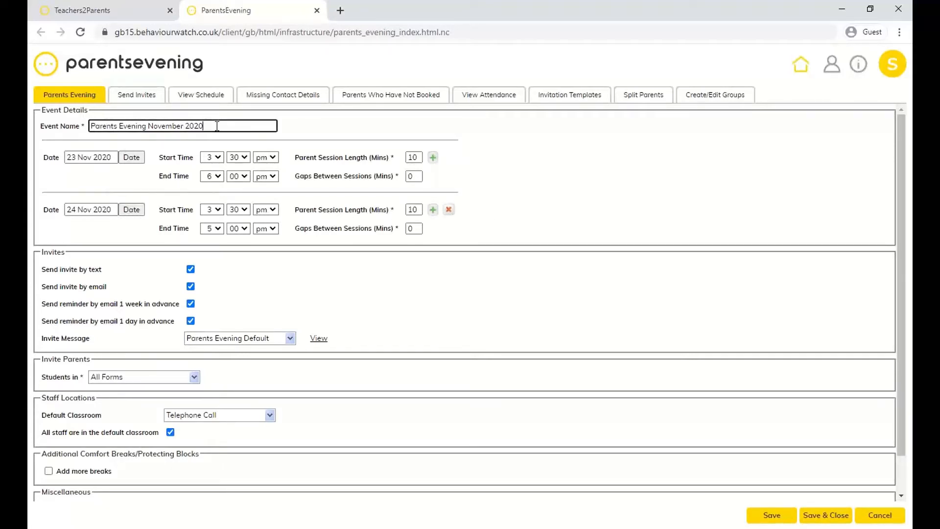
left_click_drag(217, 126, 68, 127)
left_click(65, 129)
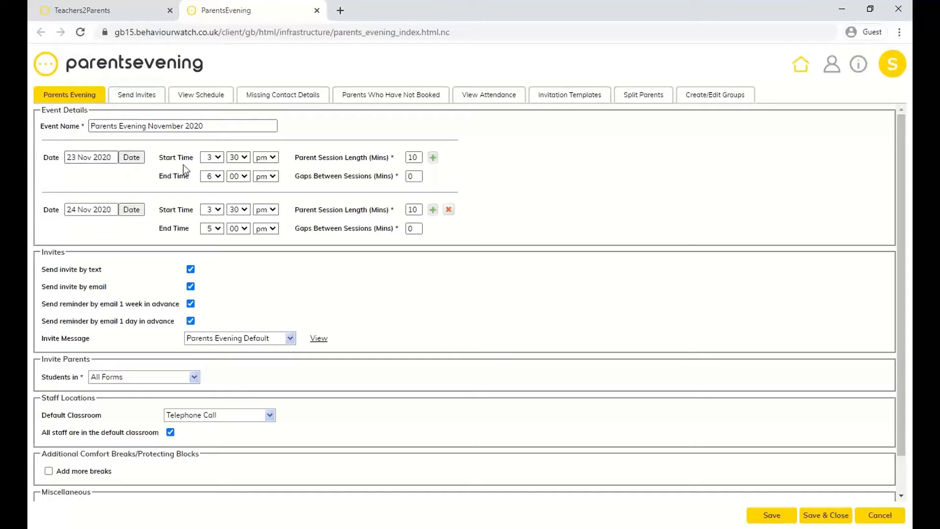
Review the first date's start and end times, parent session length and gaps between sessions.
left_click_drag(159, 160, 172, 177)
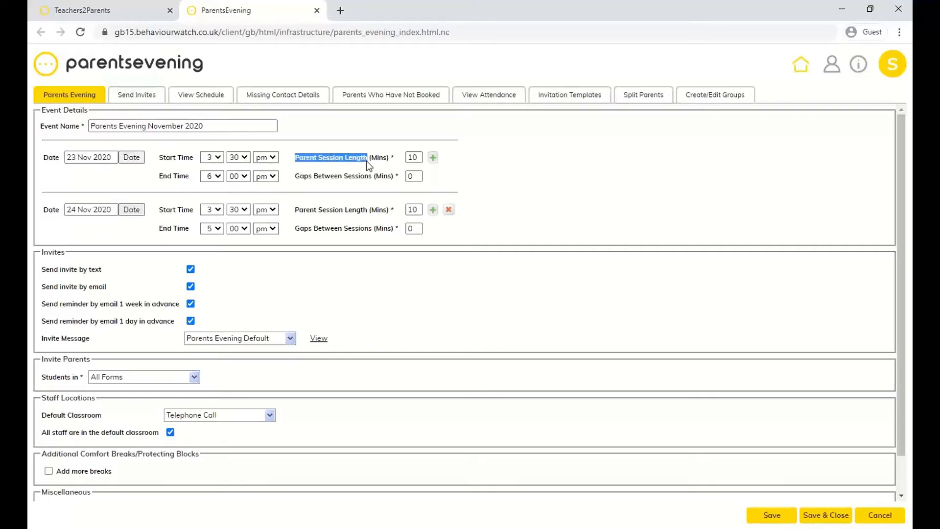
left_click(348, 161)
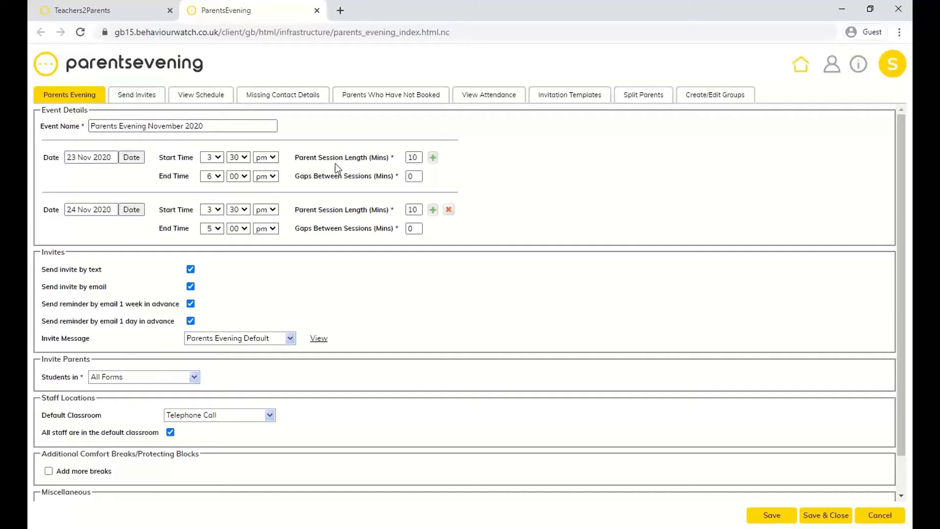
left_click_drag(295, 176, 360, 180)
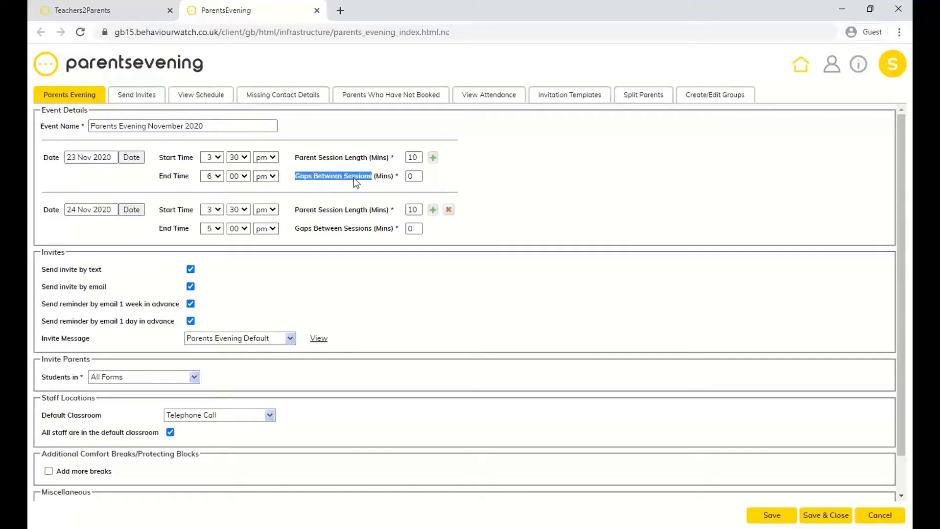
left_click(355, 181)
Add a third date to the parents evening and remove it again.
left_click(432, 211)
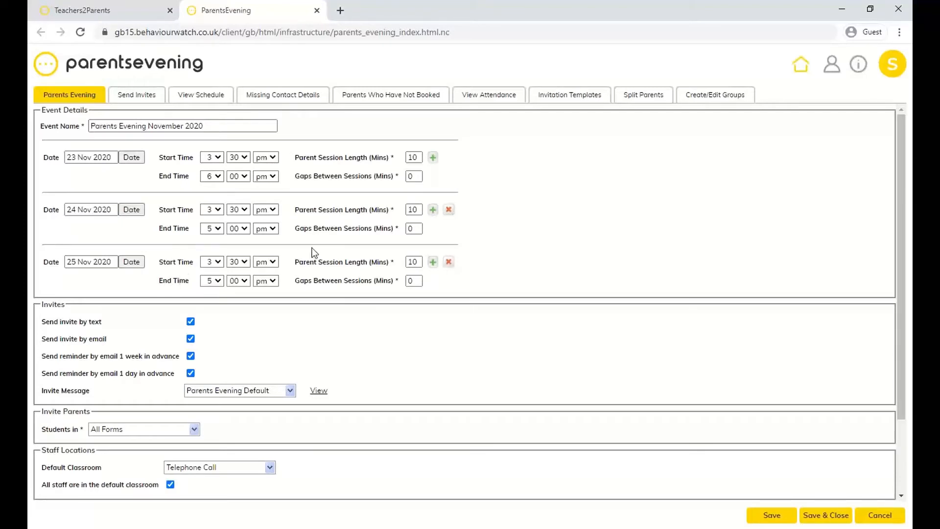
left_click(449, 262)
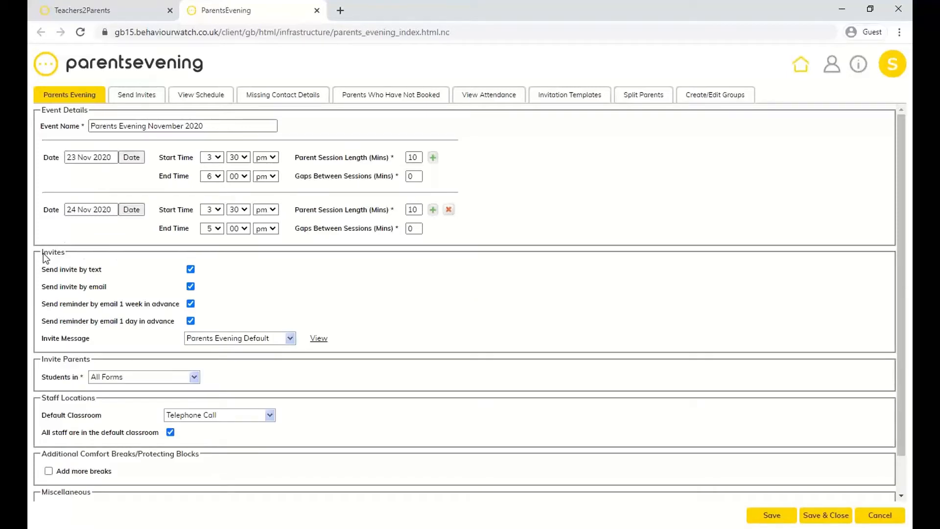
Review the text and email invite options and the one-week email reminder, switching the text invite off and back on.
left_click(74, 254)
double_click(92, 269)
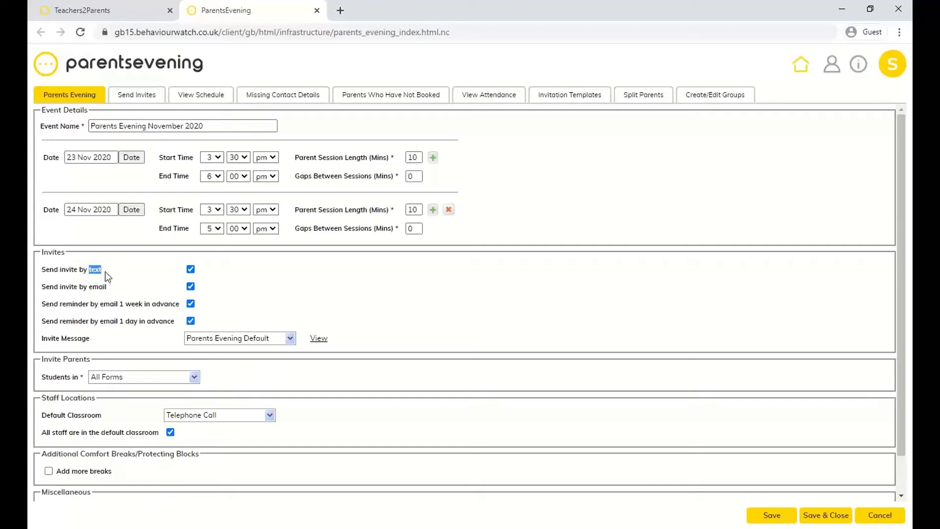
left_click(90, 292)
left_click(89, 272)
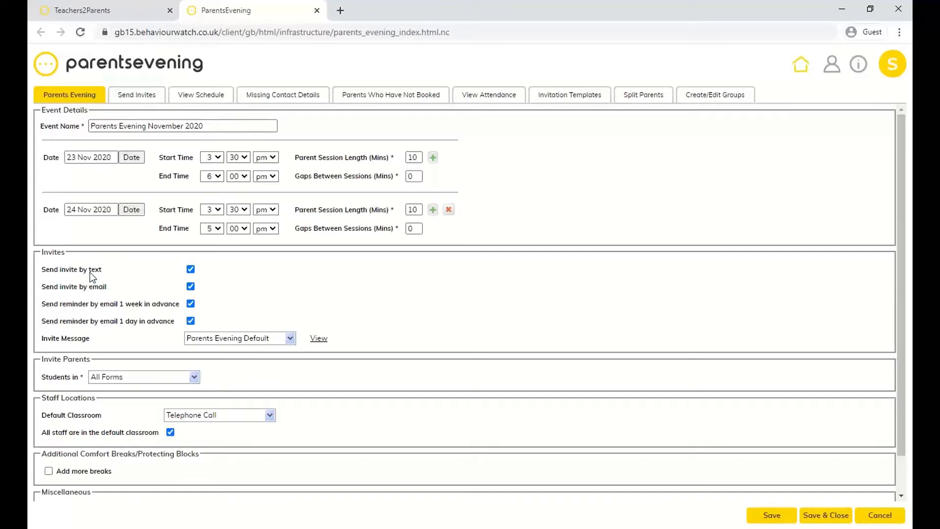
left_click(191, 269)
left_click(191, 270)
left_click_drag(44, 307, 181, 308)
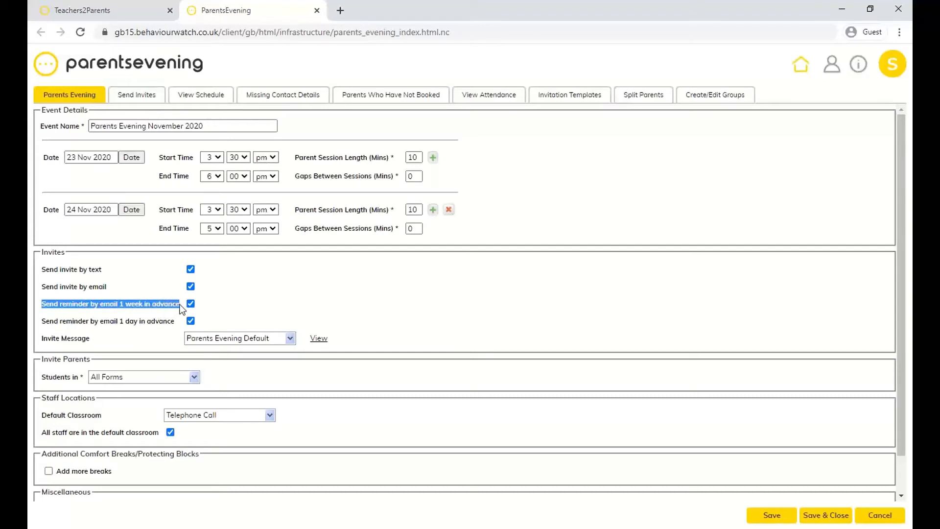
left_click(156, 308)
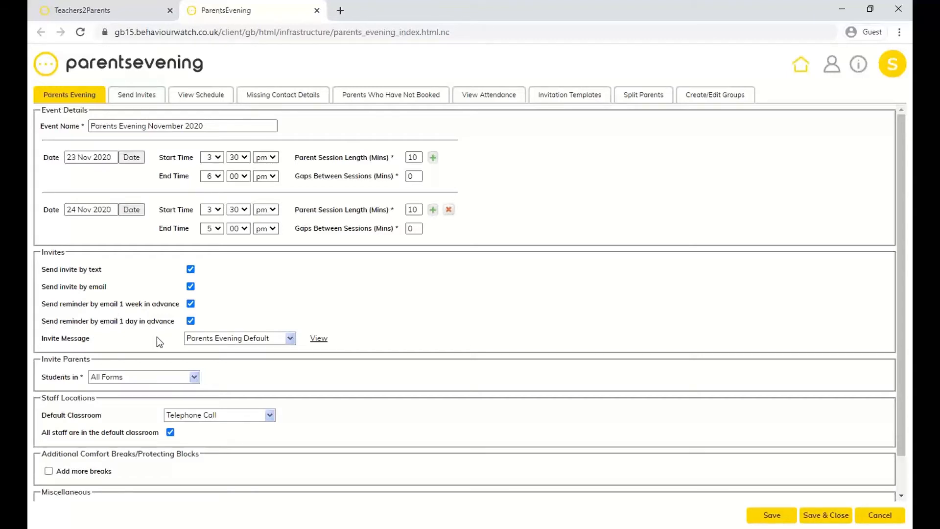
Check the available invite messages and preview the text and email invitations of Parents Evening Default.
left_click(291, 337)
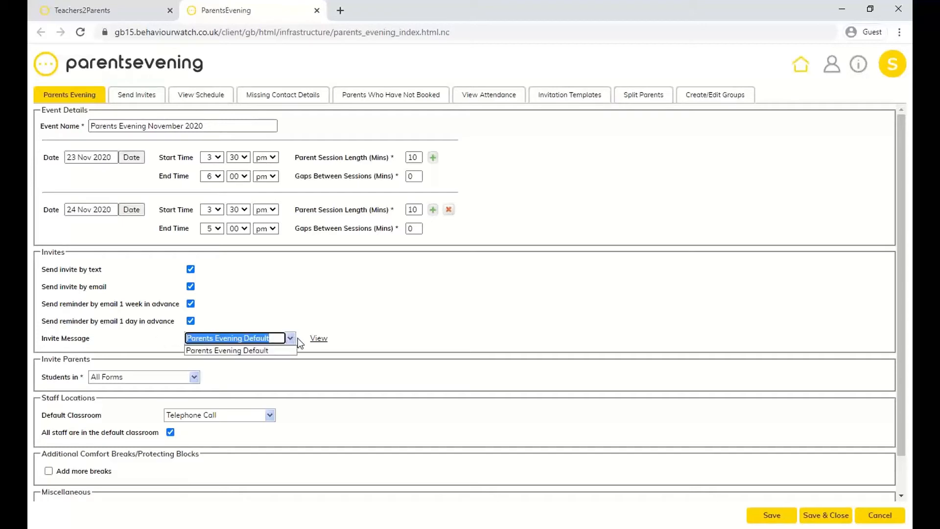
left_click(299, 339)
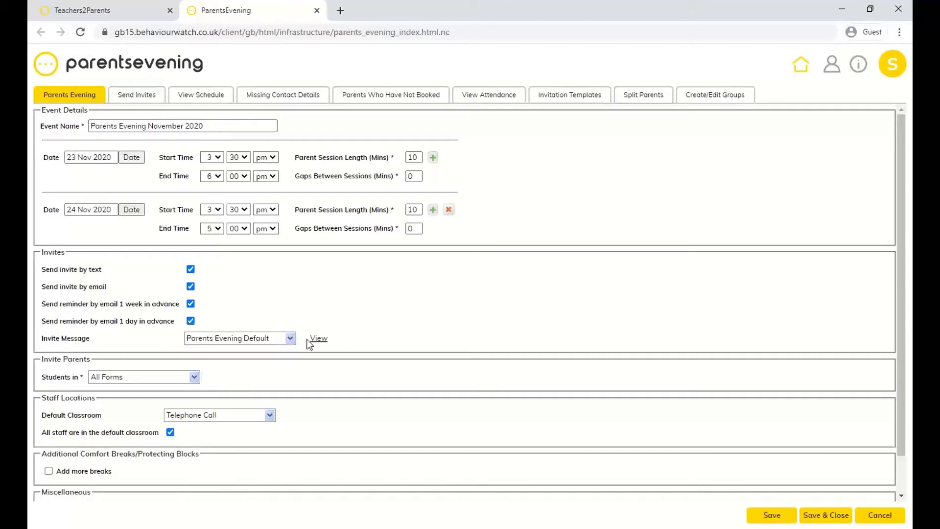
left_click(315, 339)
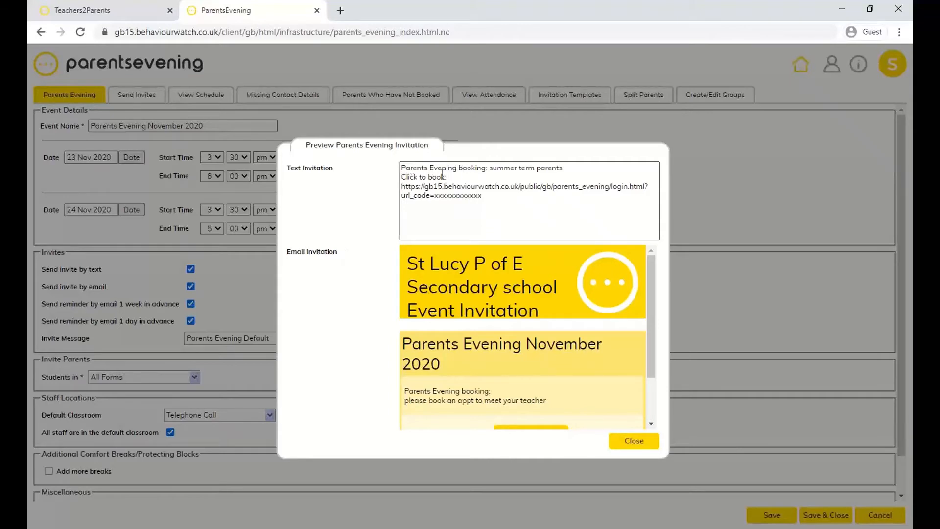
scroll(519, 344, "down", 2)
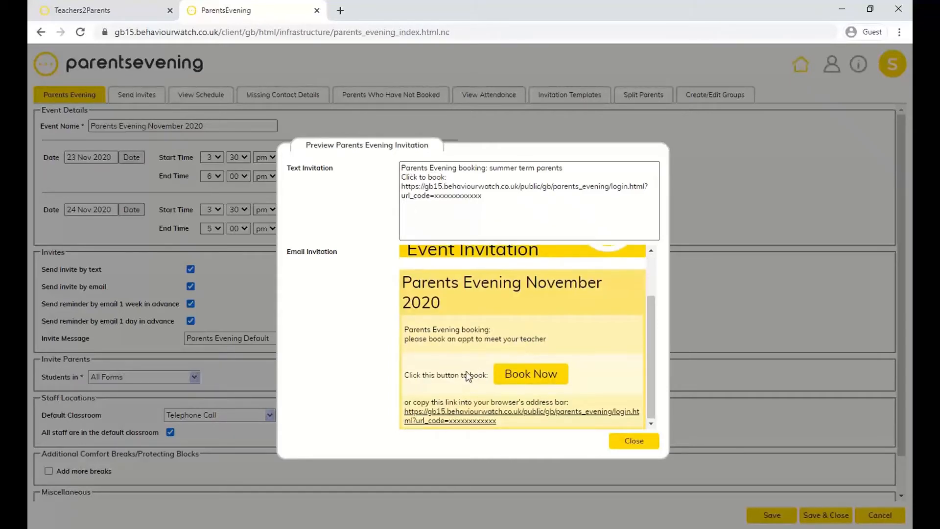
scroll(466, 371, "up", 2)
scroll(466, 370, "down", 2)
left_click(623, 442)
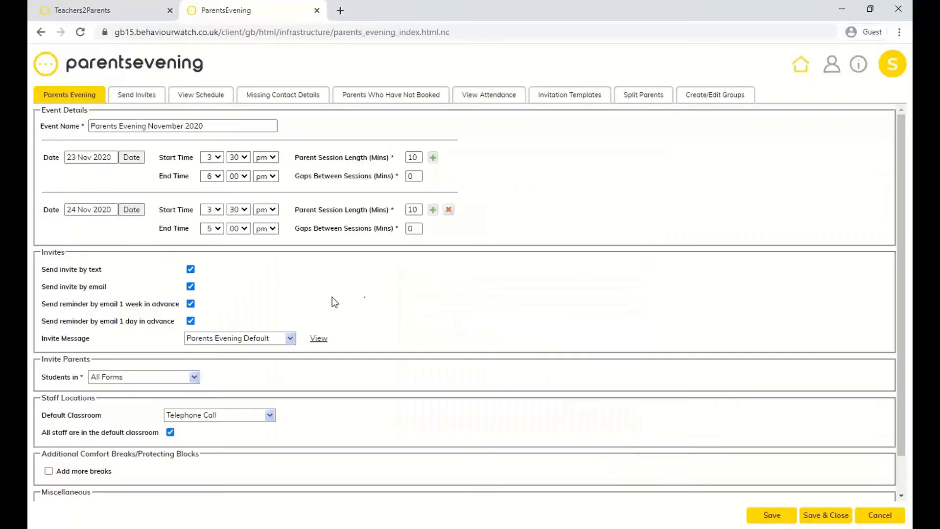
Review the forms and groups available for inviting parents and the default classroom options for staff locations.
scroll(82, 317, "down", 1)
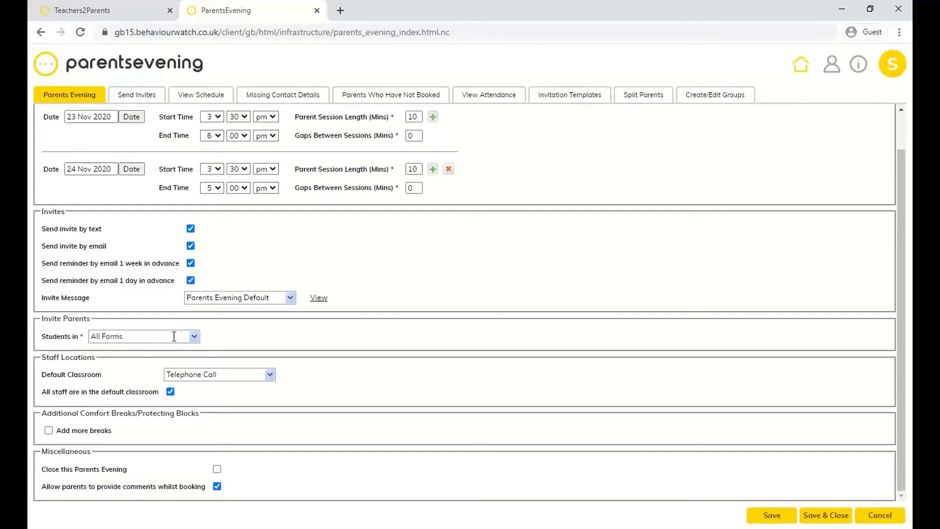
left_click(197, 336)
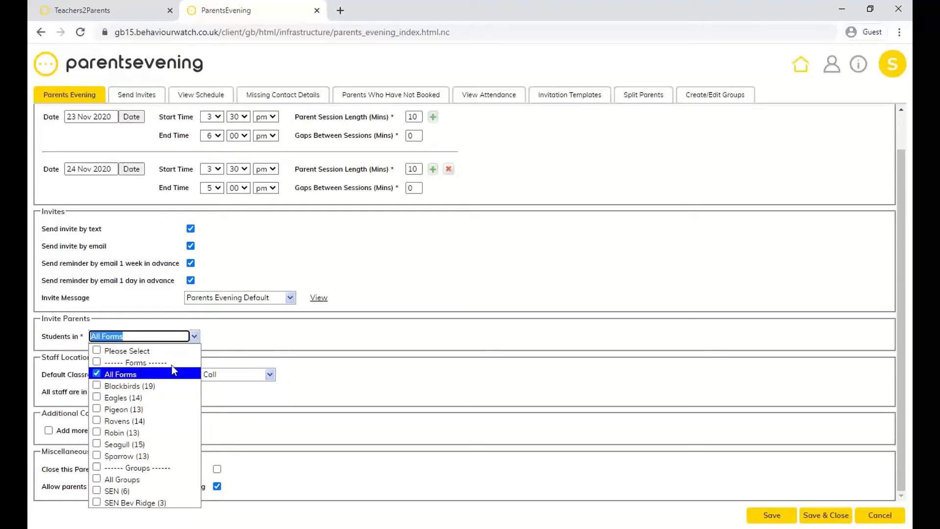
left_click(245, 336)
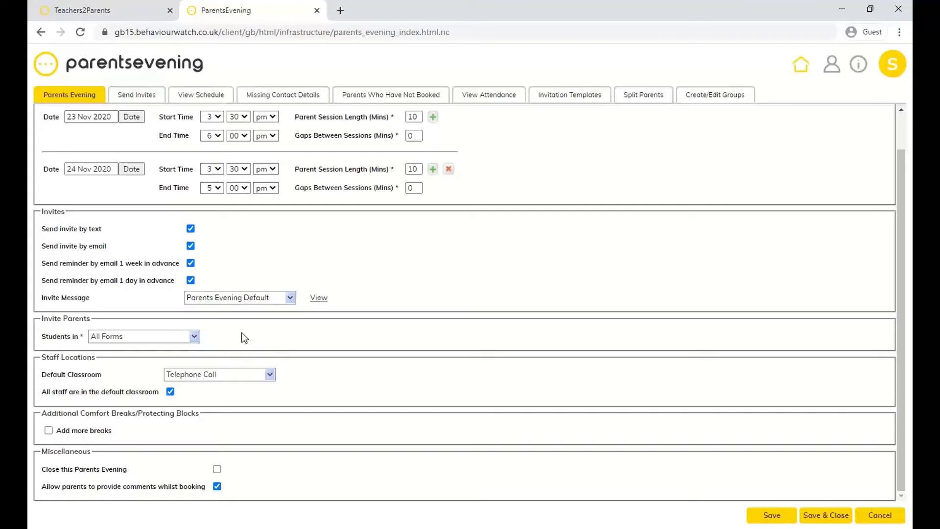
left_click(270, 374)
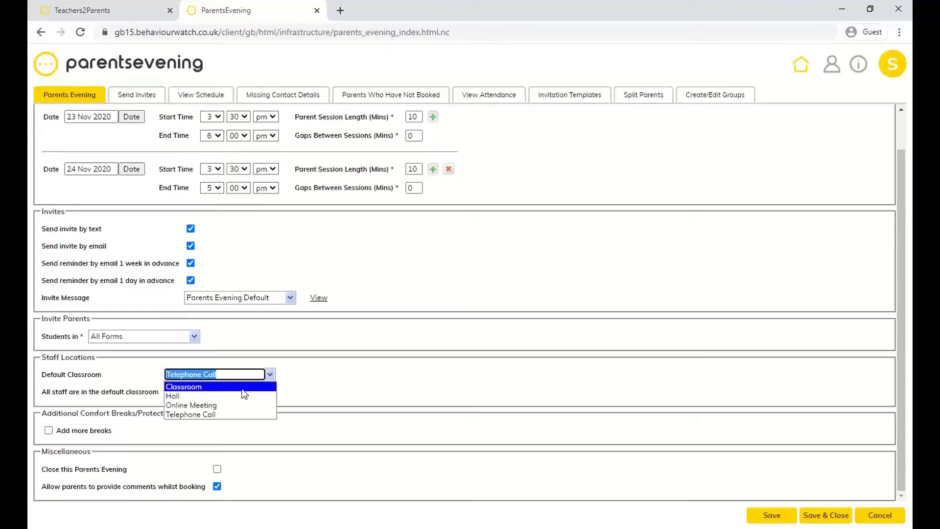
left_click(311, 366)
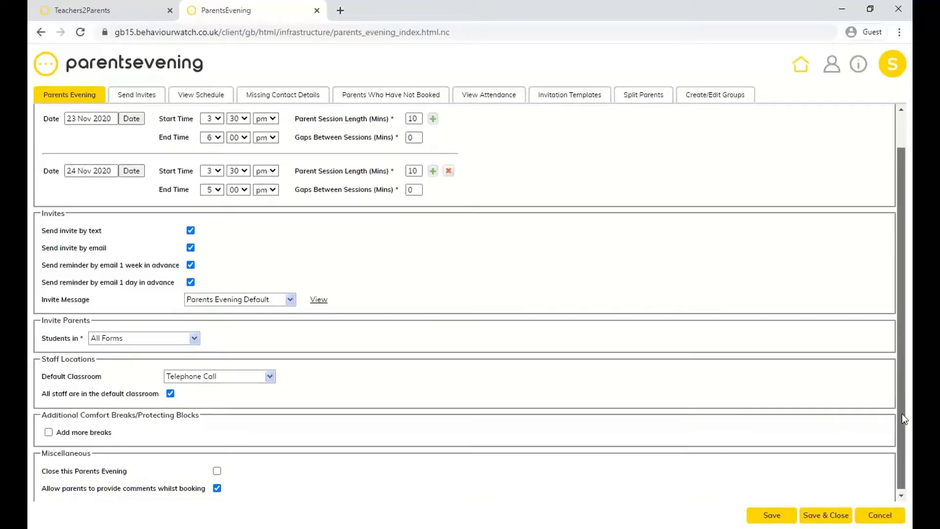
Enable additional comfort breaks and check the staff member and break date choices for a new staff break.
left_click_drag(902, 413, 901, 408)
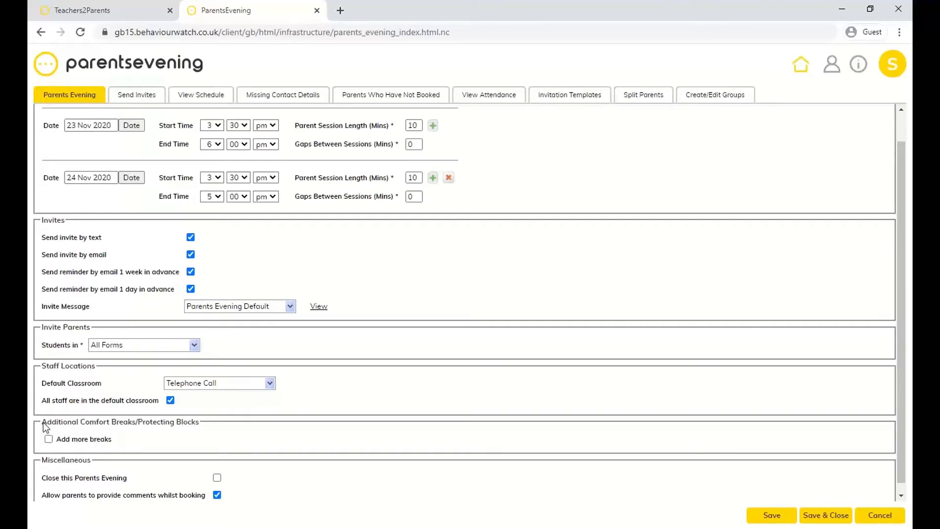
left_click_drag(43, 422, 184, 432)
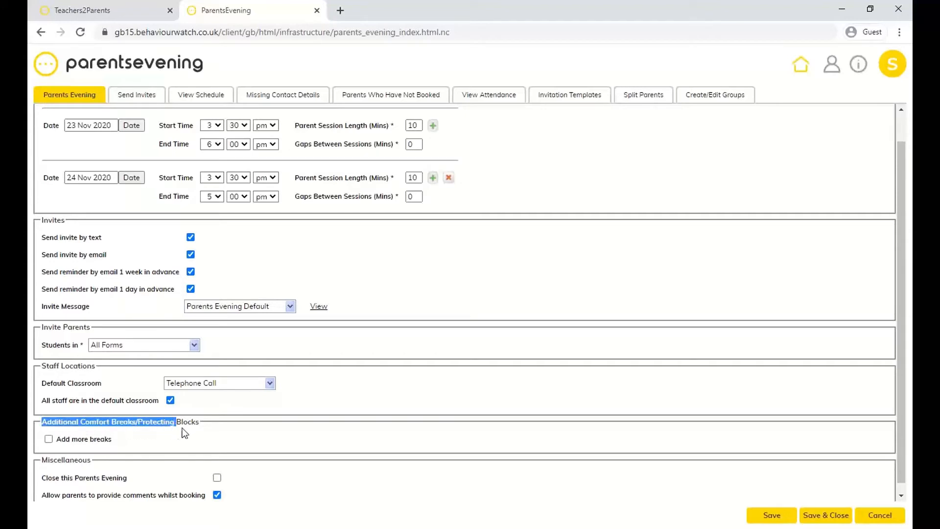
left_click(49, 439)
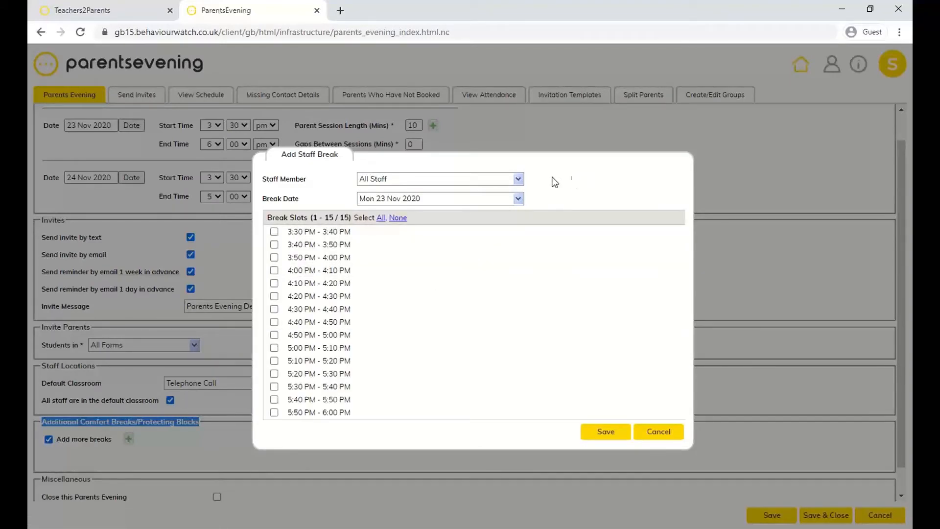
left_click(522, 179)
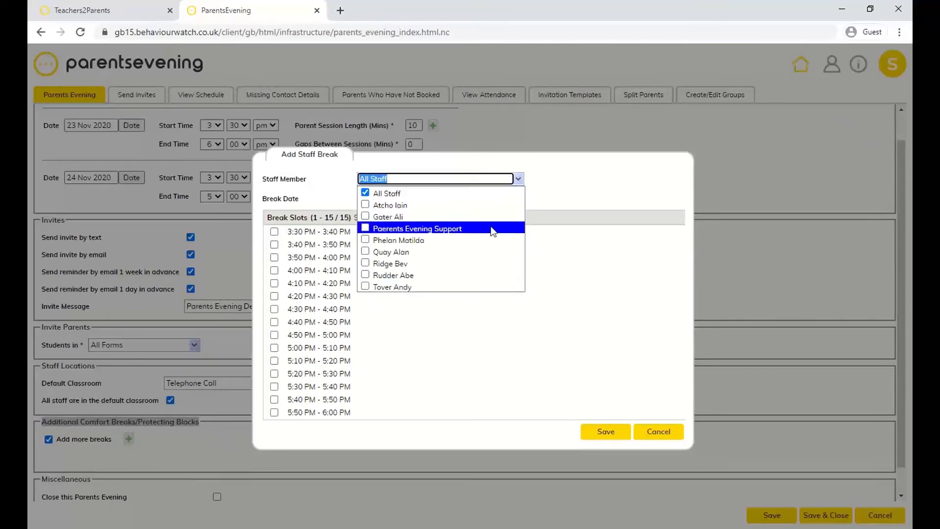
left_click(602, 163)
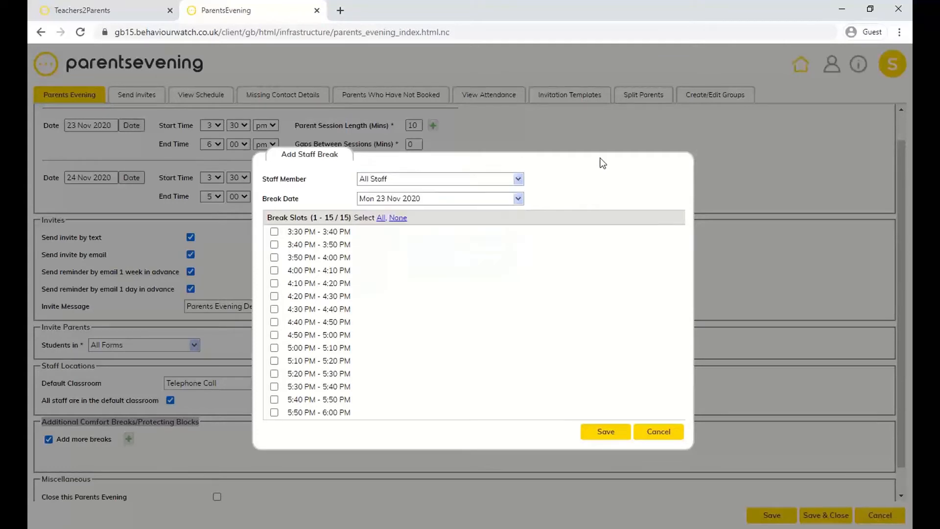
left_click(518, 199)
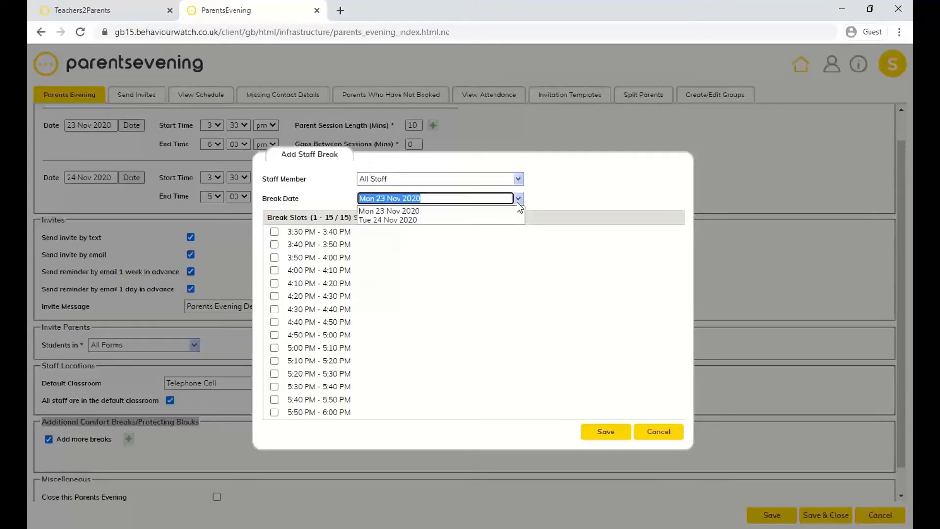
left_click(518, 211)
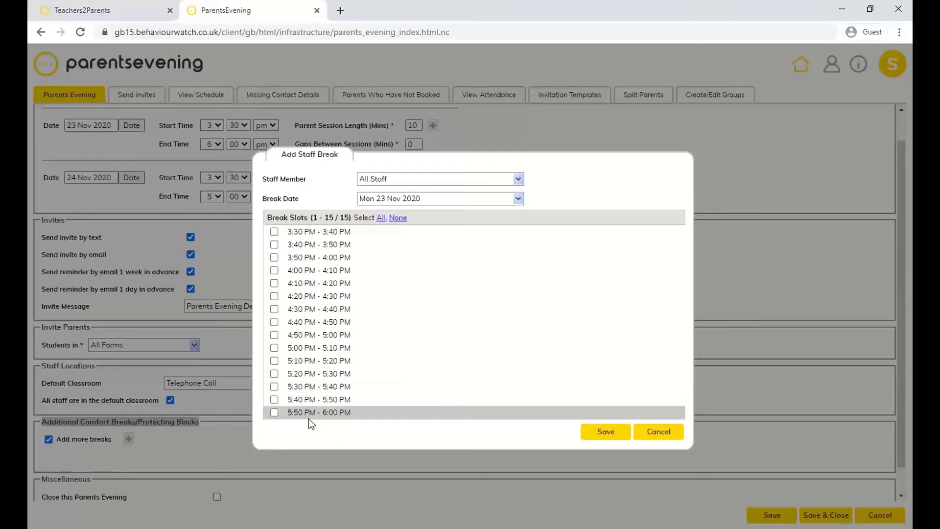
Add a break on Mon 23 Nov 2020 for the first individual staff member listed, covering the slots from 5:30 PM to 6:00 PM.
left_click(519, 179)
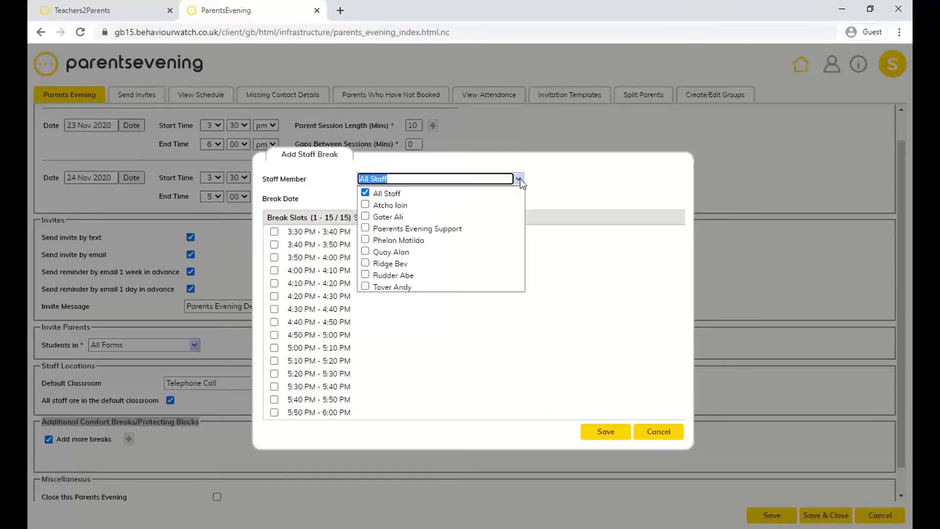
left_click(380, 205)
left_click(582, 185)
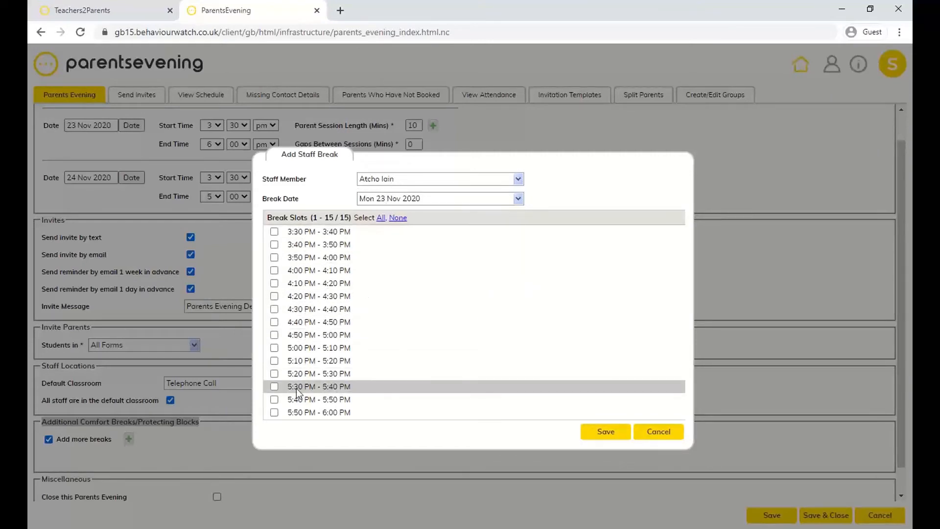
left_click(274, 386)
left_click(274, 399)
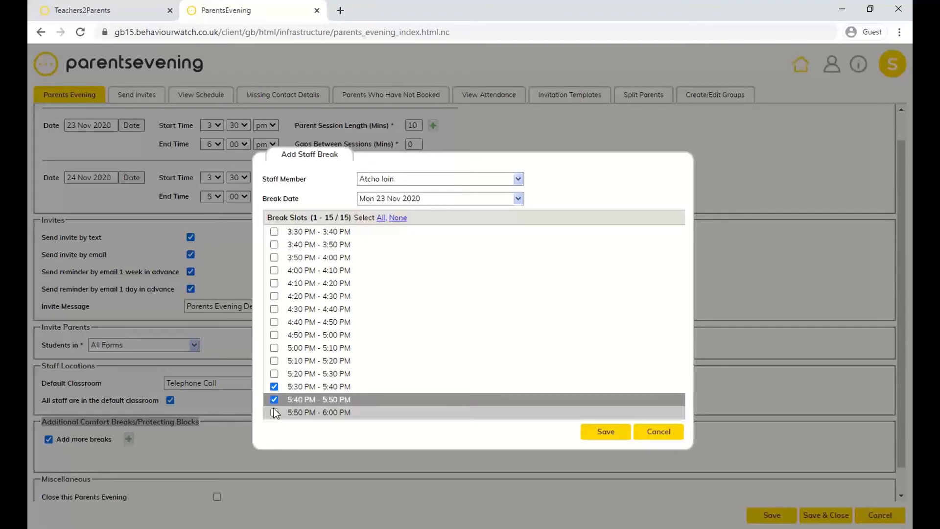
left_click(274, 412)
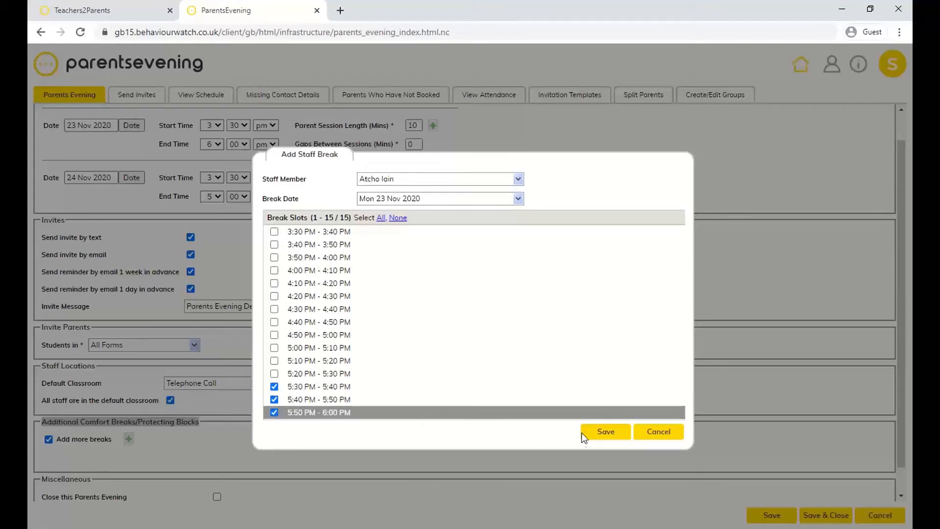
left_click(596, 435)
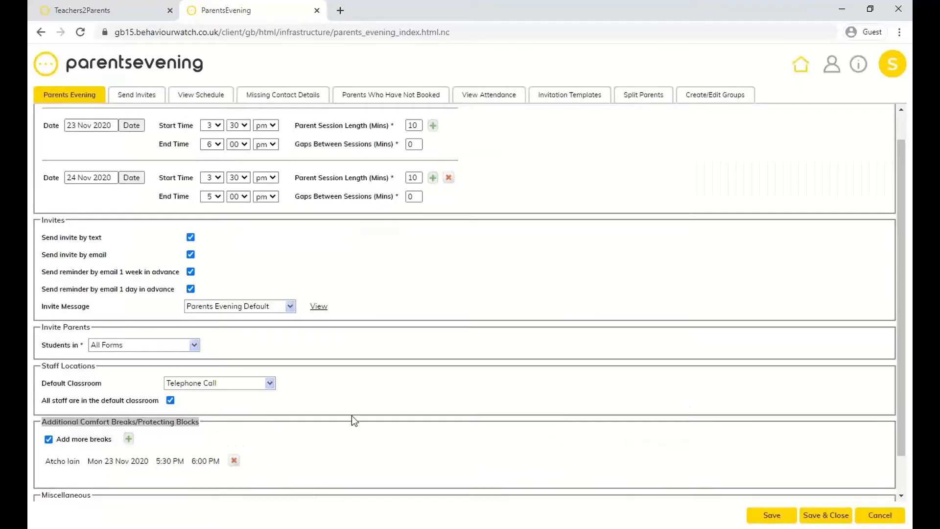
Add a second break covering all slots on Tue 24 Nov 2020 for the staff member listed directly after Parents Evening Support.
left_click(129, 438)
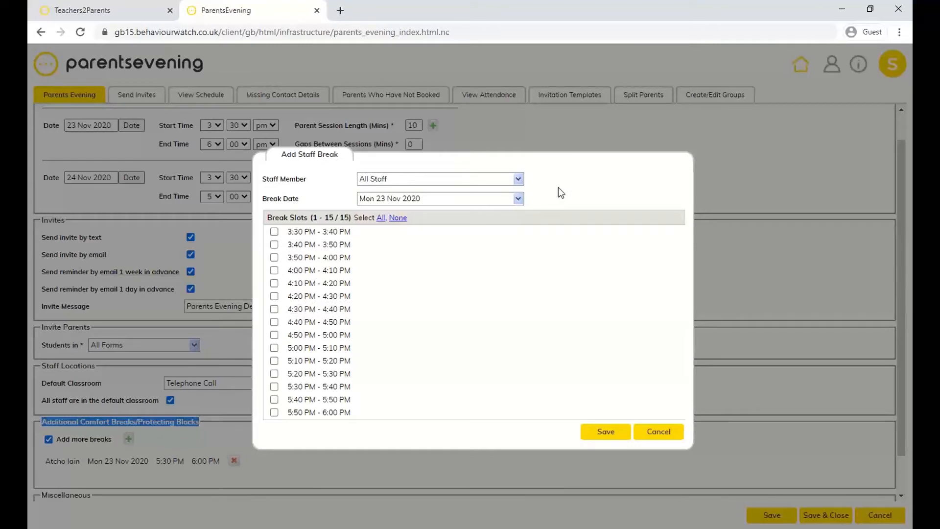
left_click(518, 178)
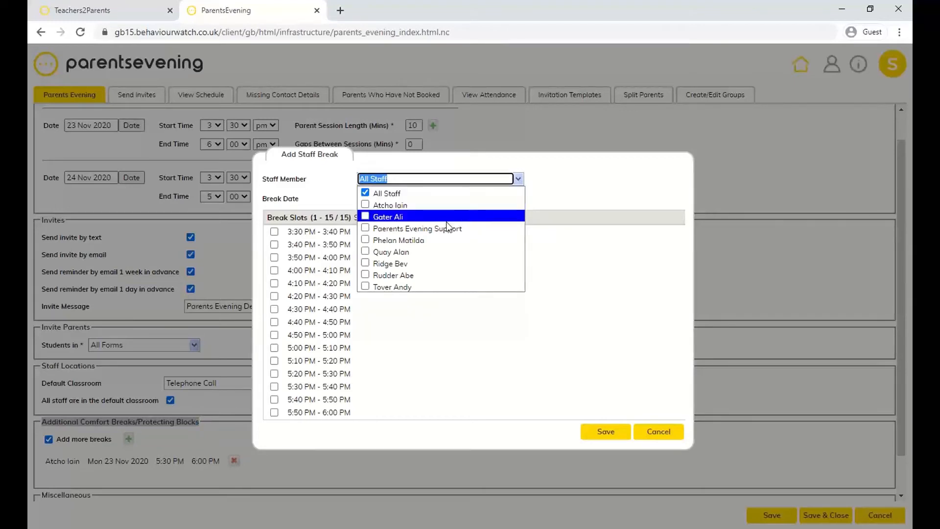
left_click(365, 241)
left_click(598, 184)
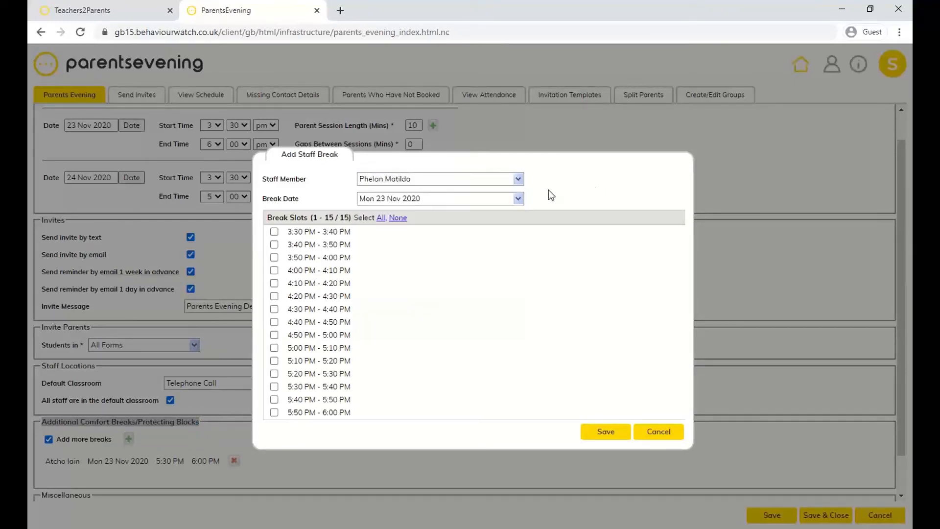
left_click(520, 198)
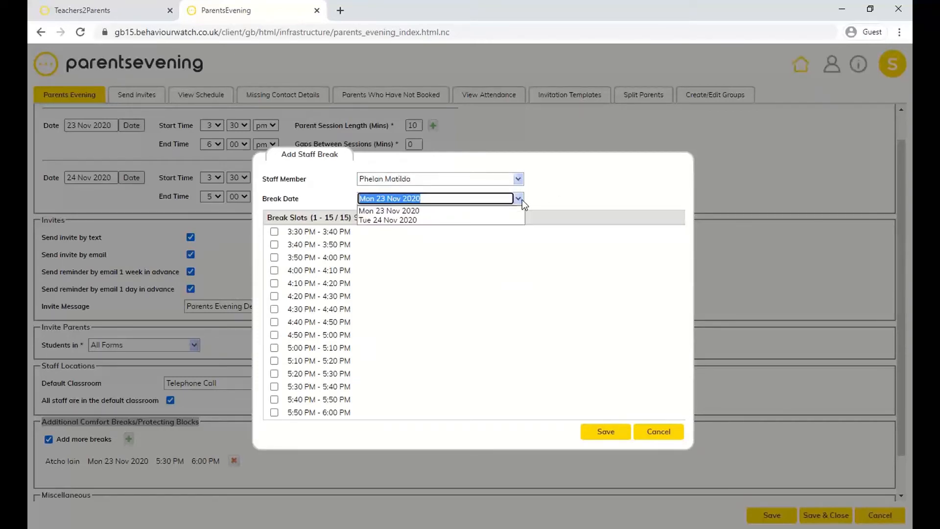
left_click(478, 219)
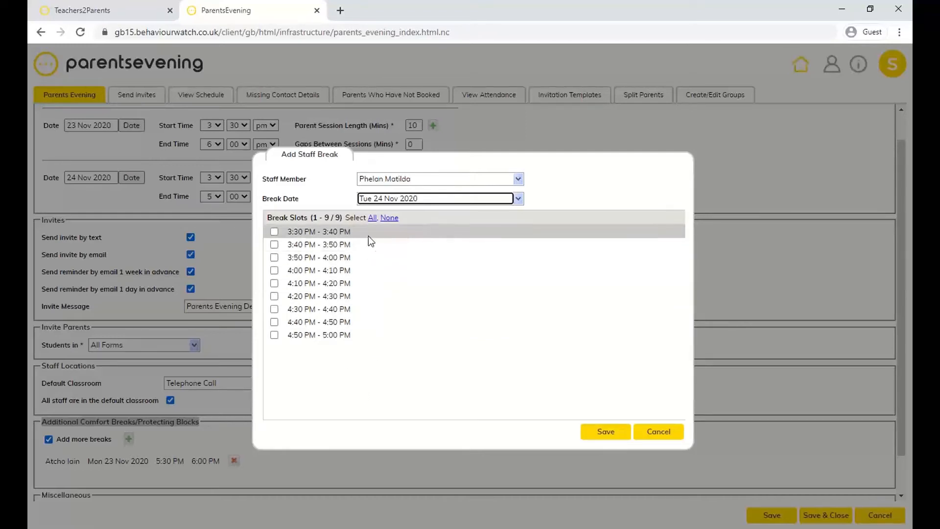
left_click_drag(347, 219, 356, 216)
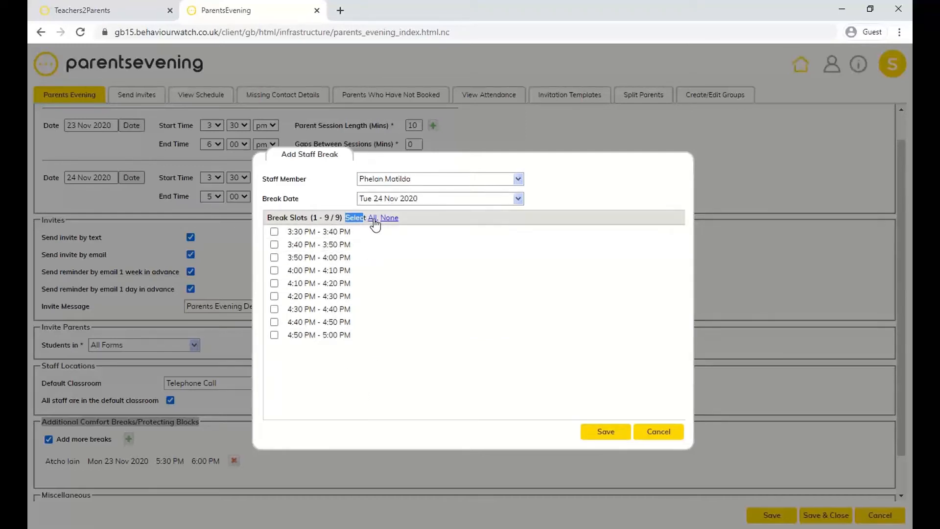
left_click(372, 218)
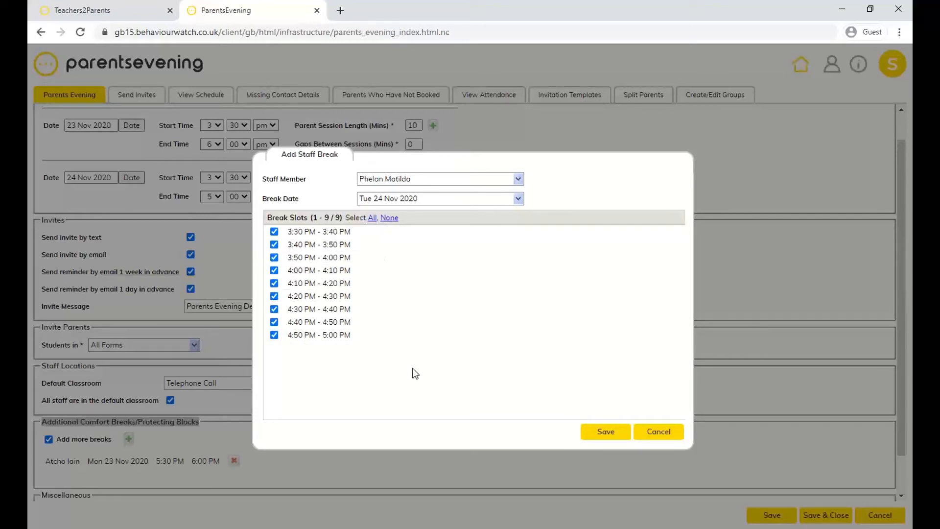
left_click(604, 435)
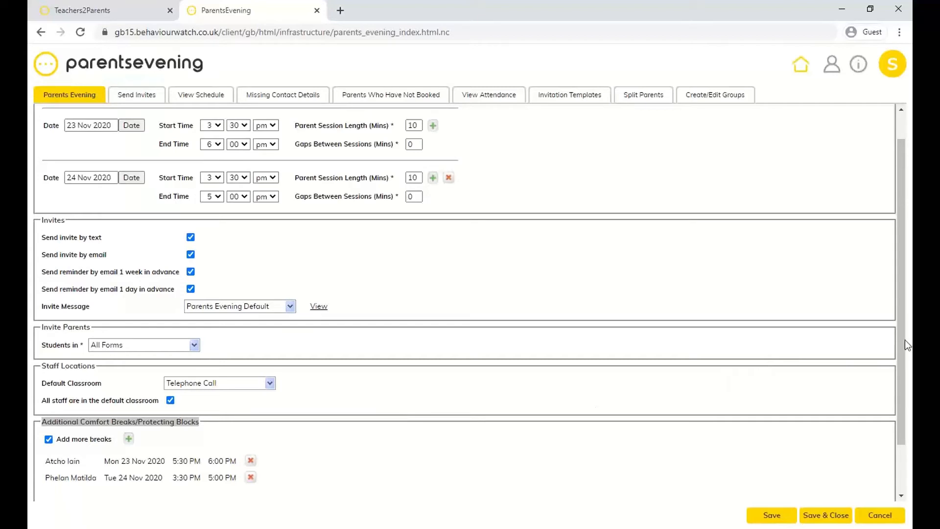
Review the Miscellaneous options, switching Close this Parents Evening on and off again and checking the option for parent comments whilst booking.
left_click_drag(898, 338, 894, 396)
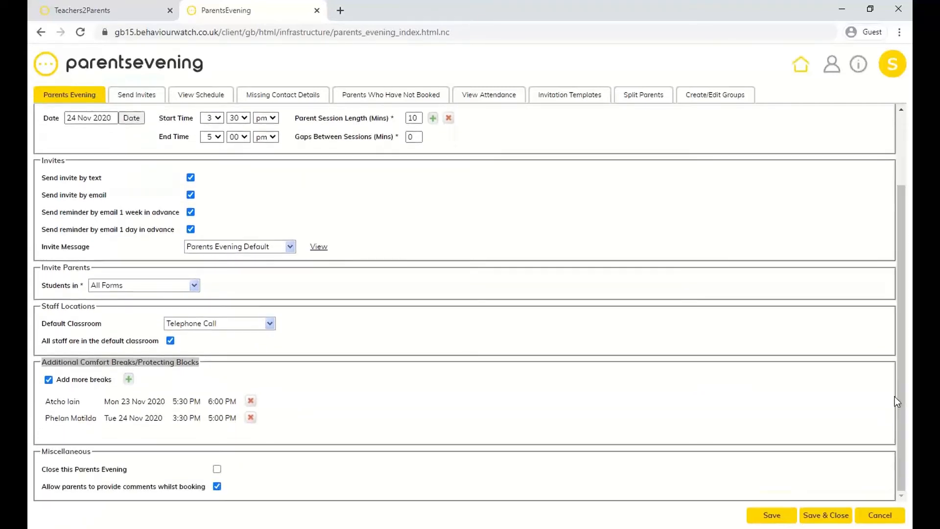
left_click_drag(43, 453, 92, 455)
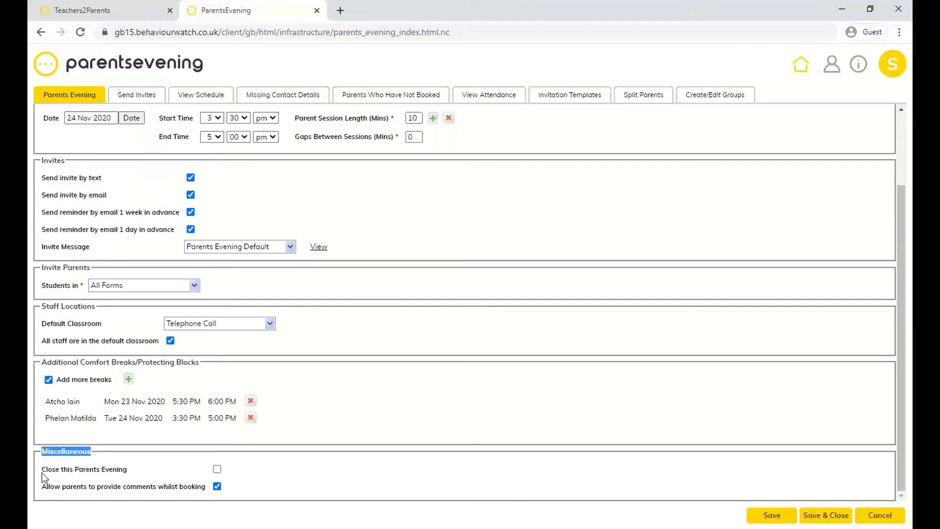
left_click_drag(42, 470, 130, 474)
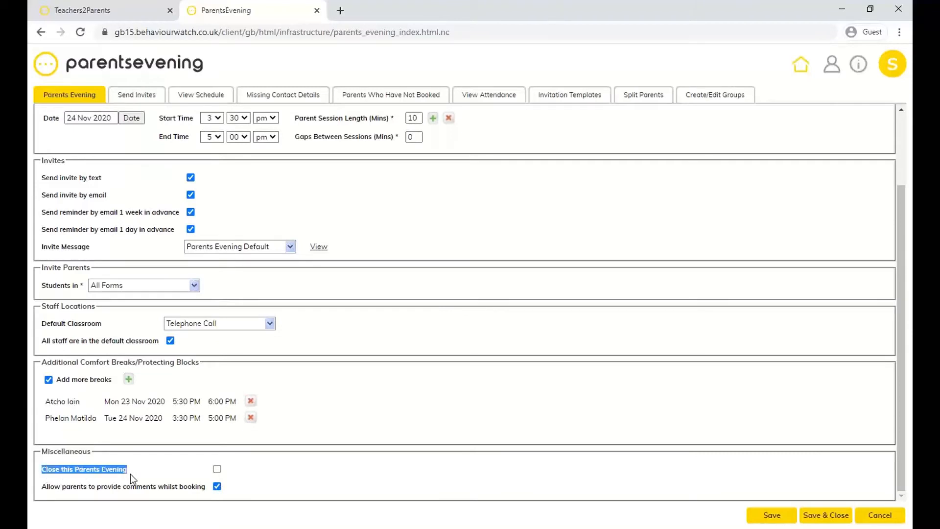
left_click(94, 474)
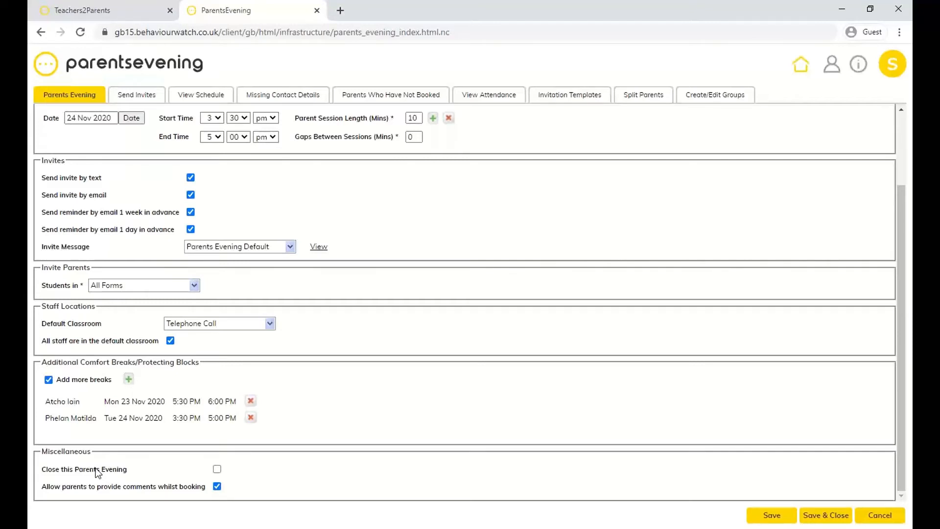
left_click(217, 469)
left_click(217, 470)
left_click_drag(43, 486, 179, 491)
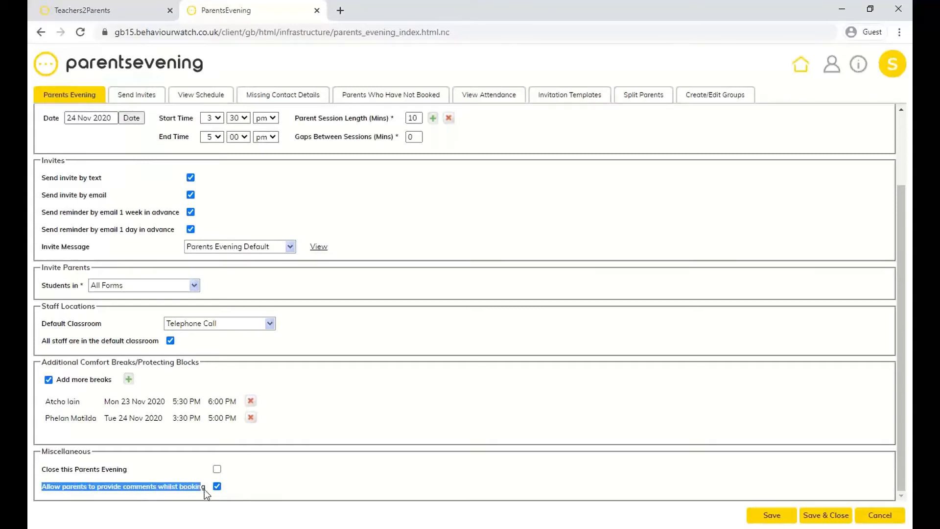
left_click(201, 489)
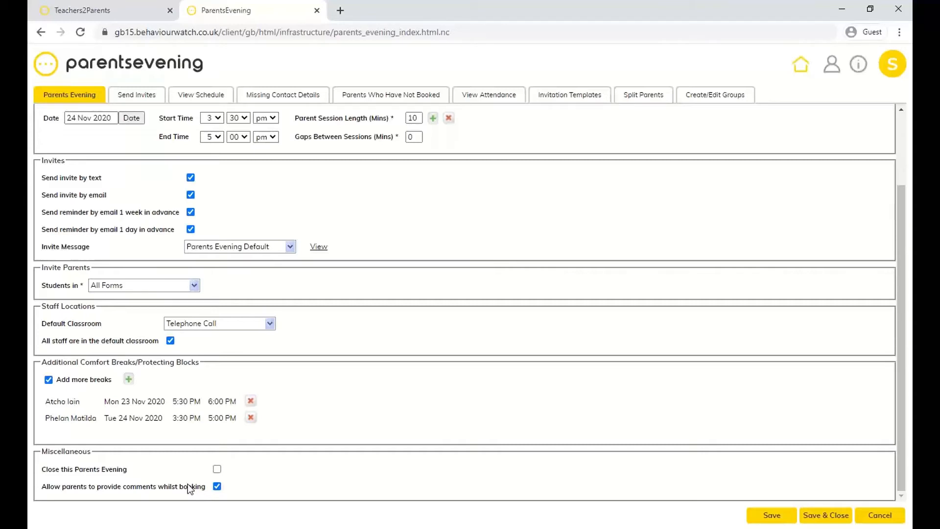
Save and close the Parents Evening November 2020 setup and dismiss the save alert.
scroll(664, 309, "up", 1)
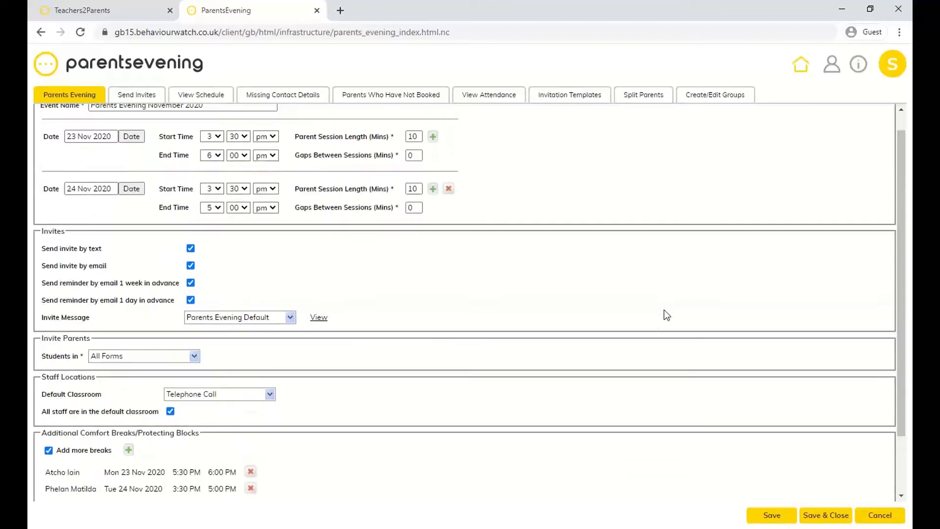
scroll(664, 310, "up", 1)
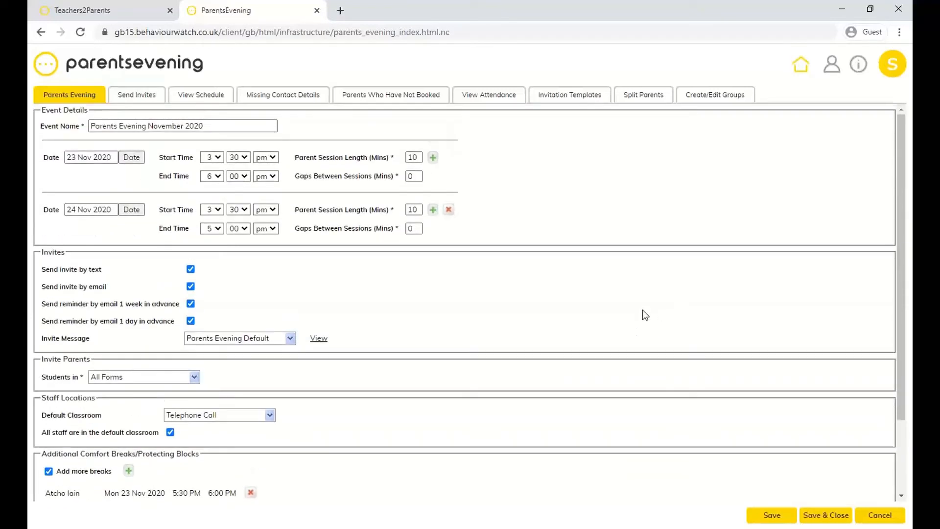
left_click(824, 516)
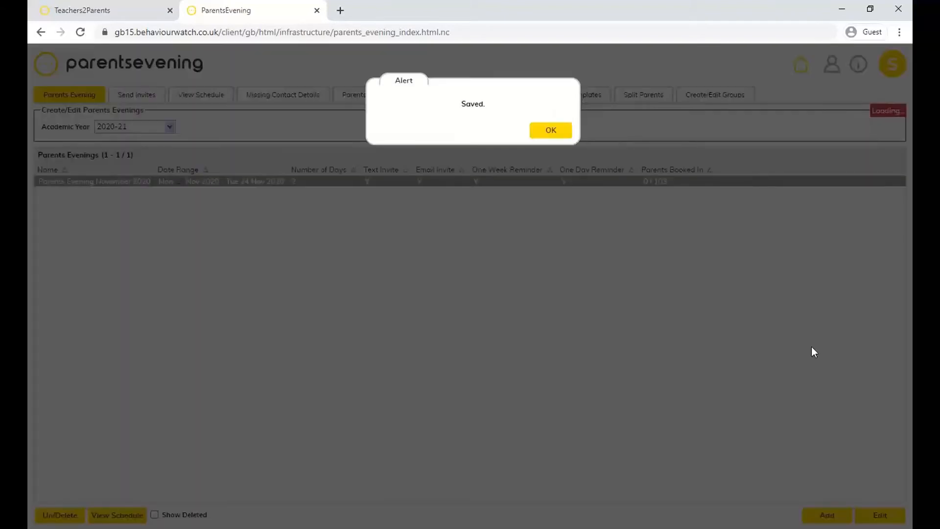
left_click(534, 134)
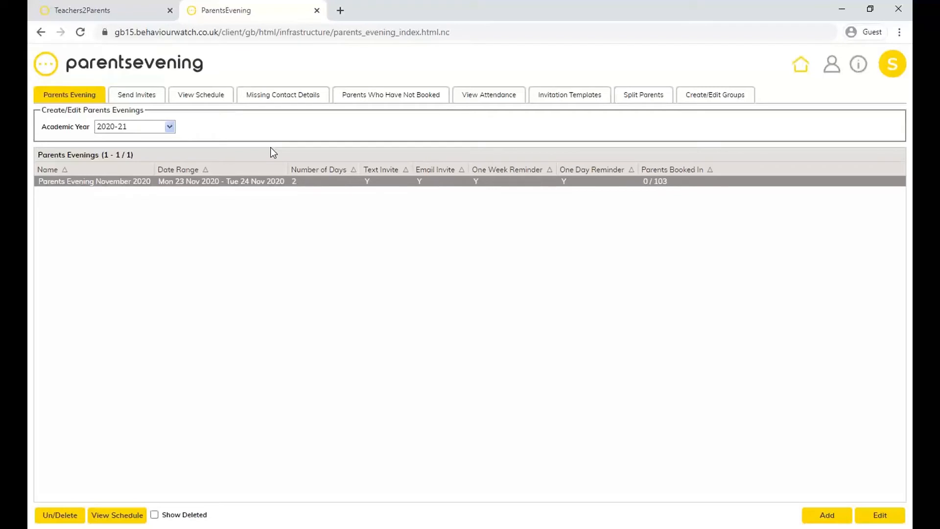
Open the invites list for Parents Evening November 2020, select all students and clear the selection again.
left_click(152, 100)
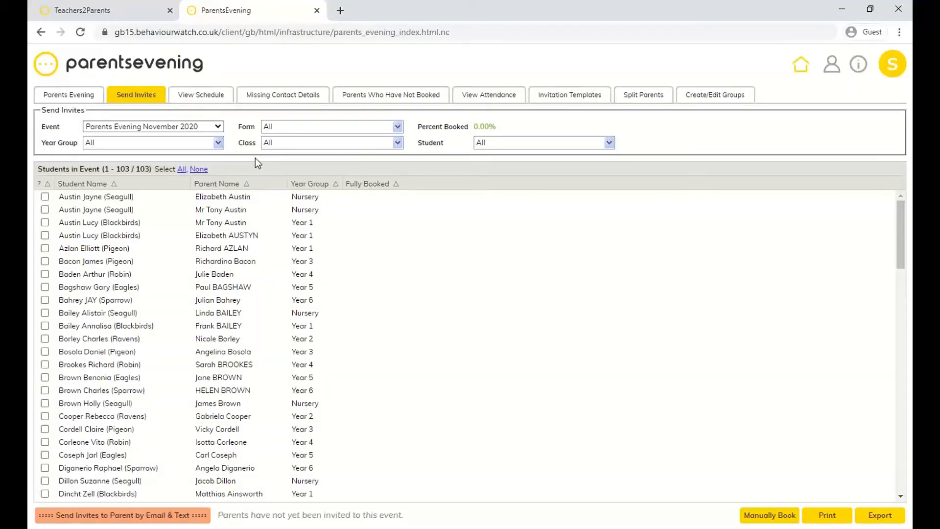
left_click(182, 169)
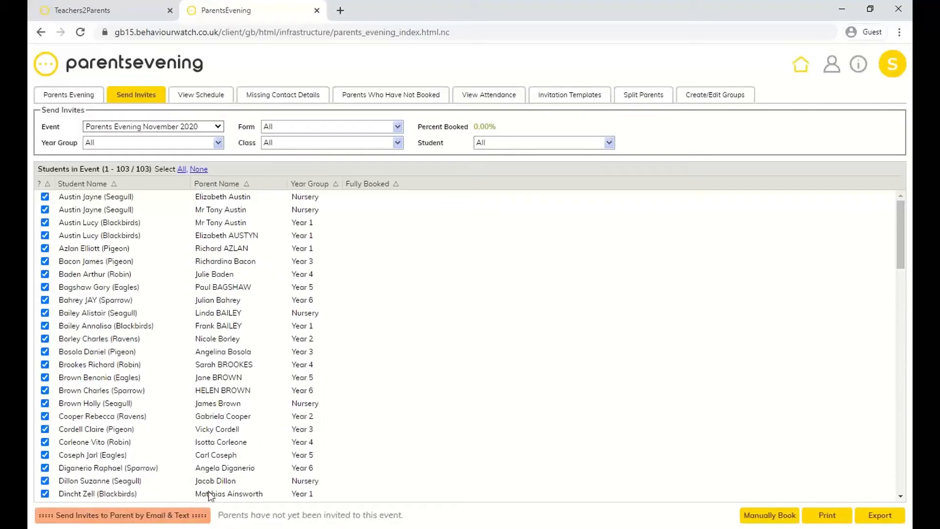
left_click(198, 170)
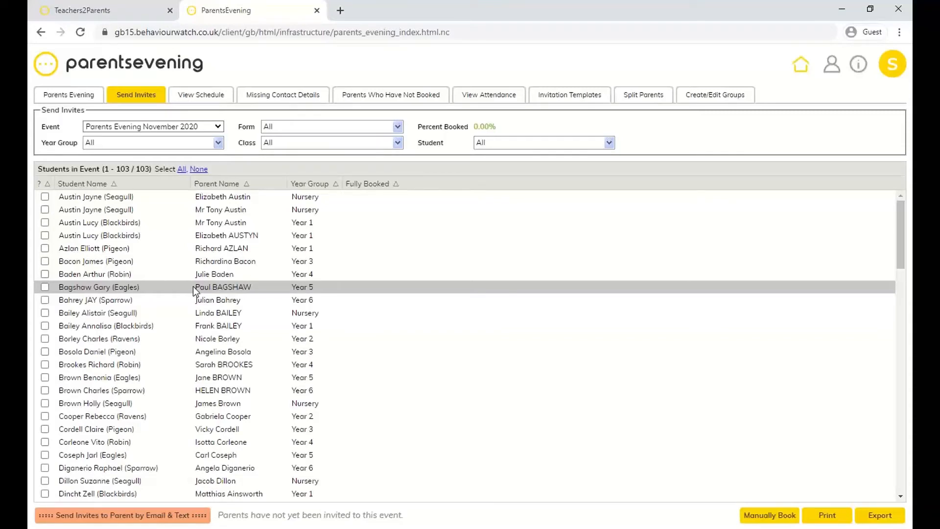
Open manual booking for the first Year 5 Eagles student listed and log in as the parent with the child's first name.
left_click(98, 287)
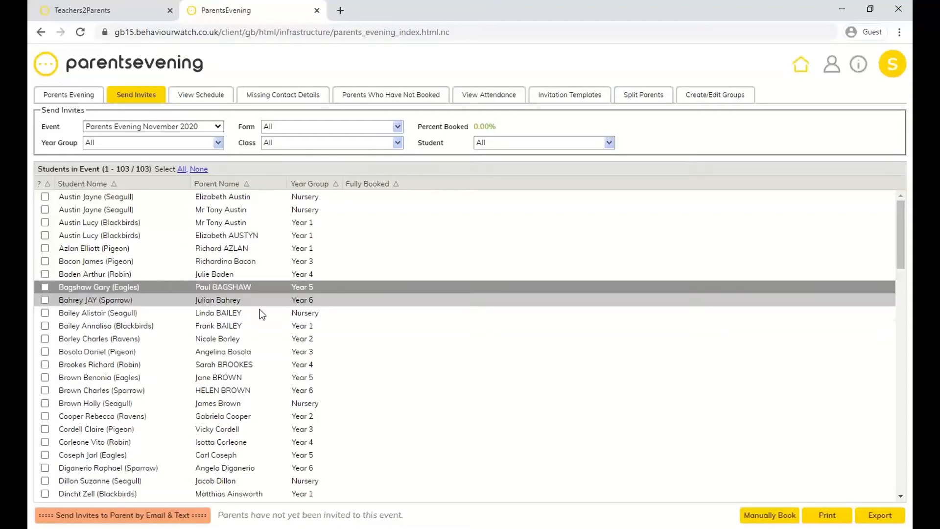
left_click(751, 520)
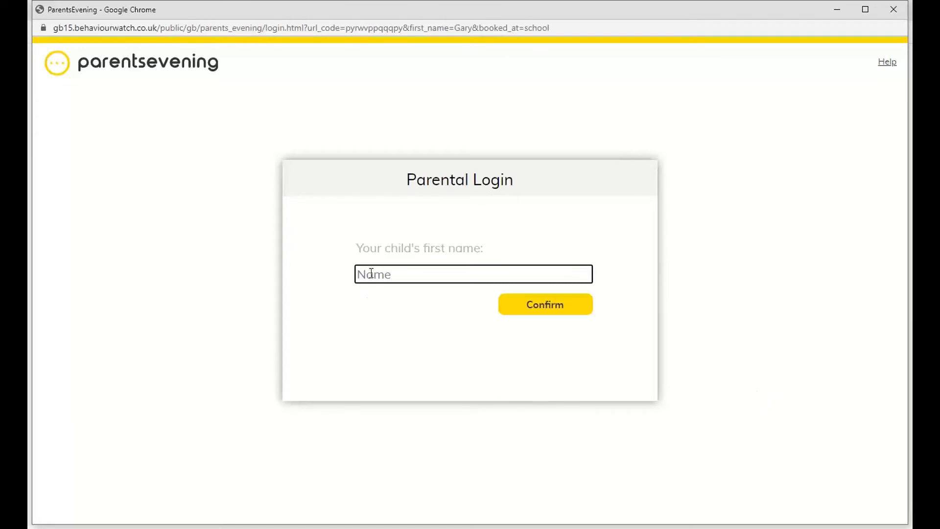
left_click_drag(357, 247, 481, 248)
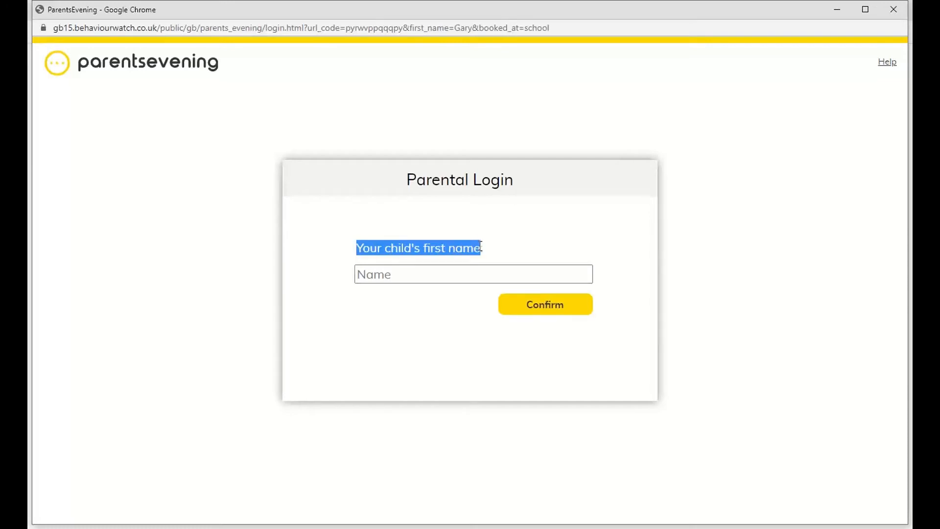
left_click(416, 275)
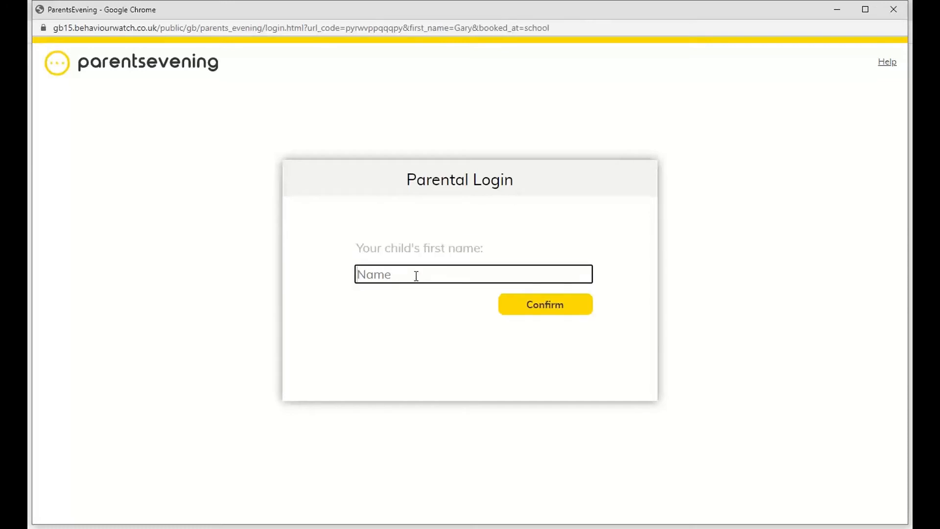
type("gary")
left_click(516, 307)
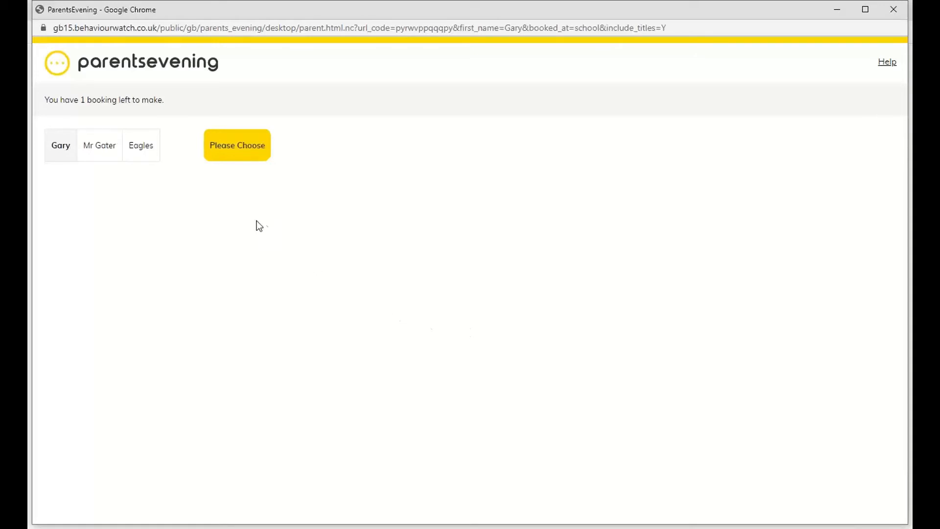
Book the Mon 23 Nov 2020 3:30 PM slot with the Eagles teacher, leaving the notes blank.
left_click(225, 156)
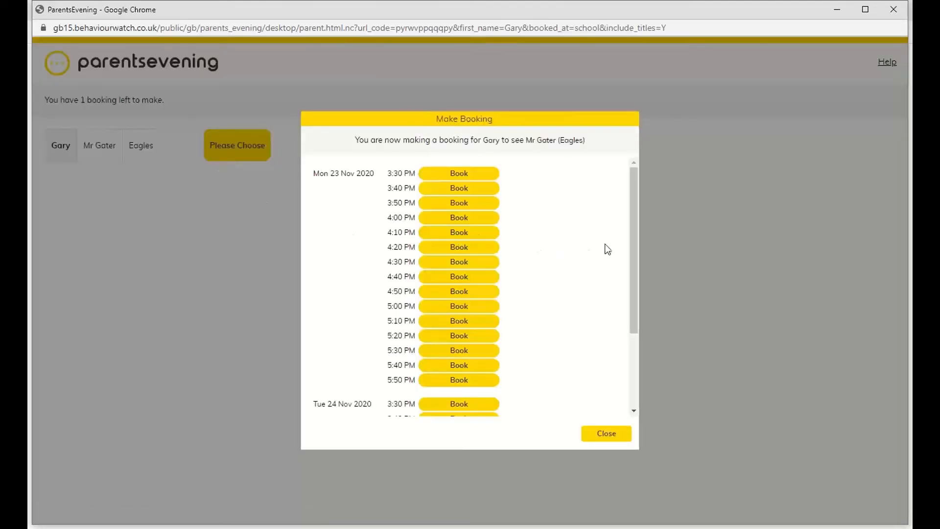
mouse_move(632, 263)
left_mouse_down()
mouse_move(628, 348)
mouse_move(633, 257)
left_mouse_up()
left_click(492, 174)
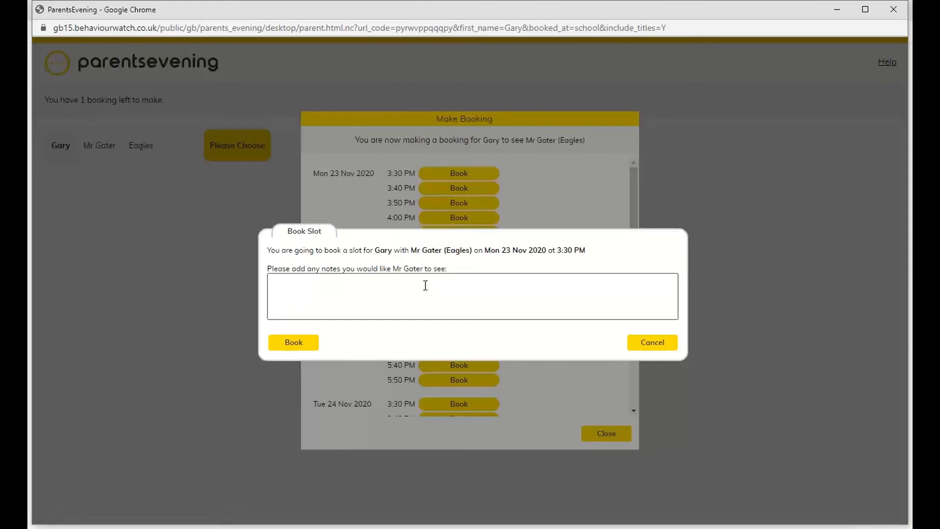
left_click(425, 285)
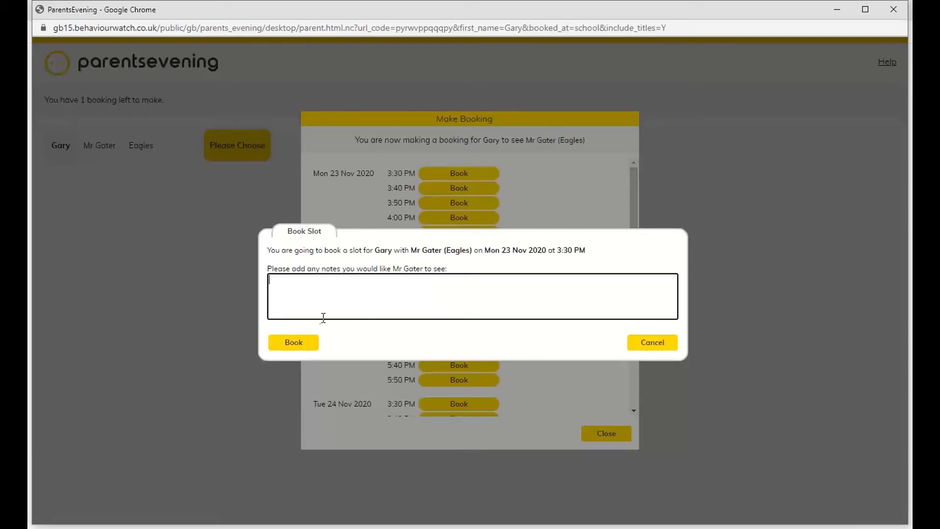
left_click(304, 342)
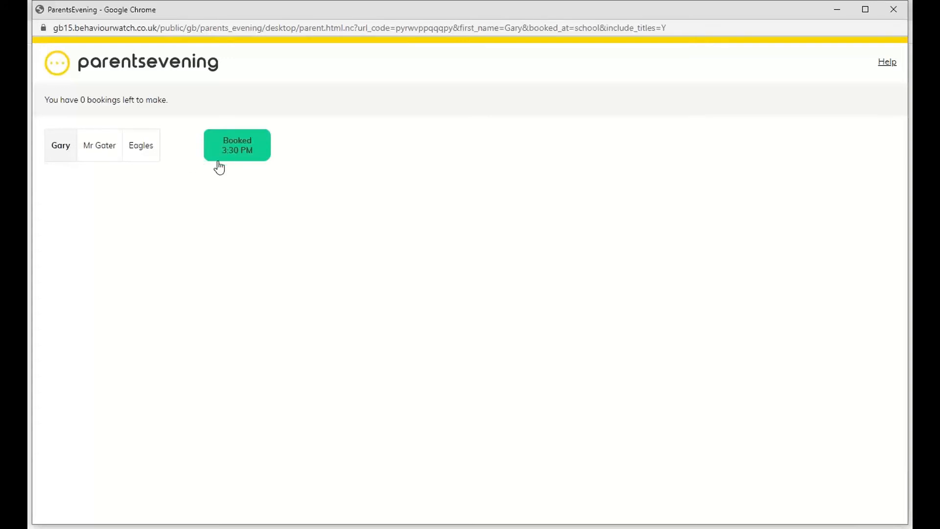
Unbook the 3:30 PM slot with the Eagles teacher and confirm the removal.
left_click(260, 152)
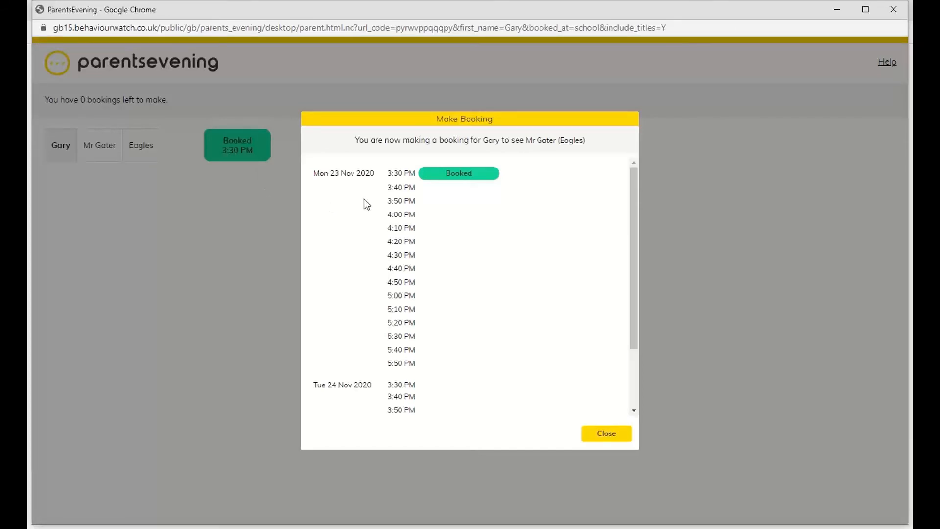
left_click(467, 173)
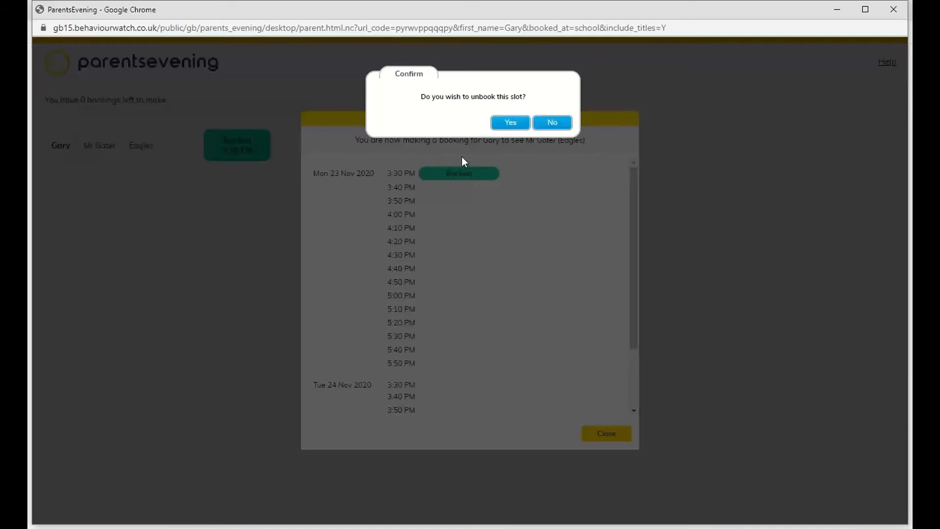
left_click(509, 123)
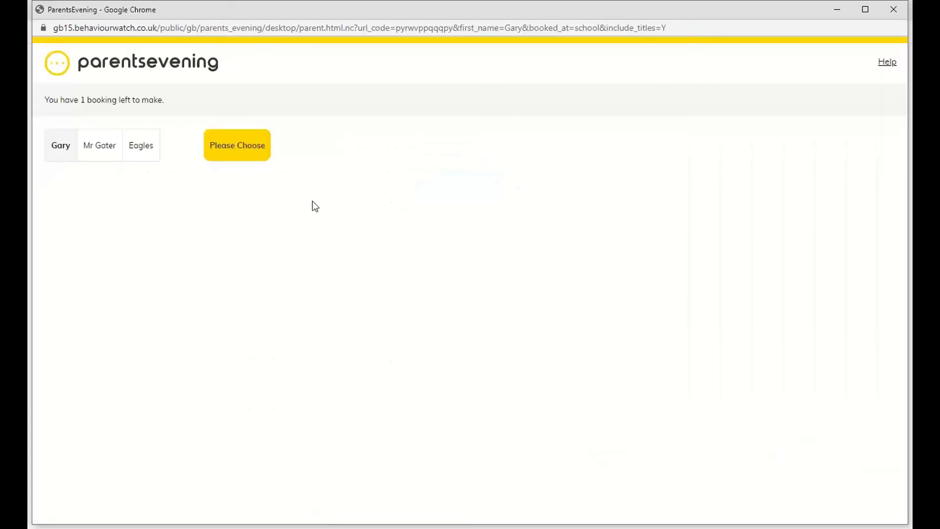
Book the Mon 23 Nov 2020 3:40 PM slot with the Eagles teacher without notes and close the parent booking window.
left_click(268, 151)
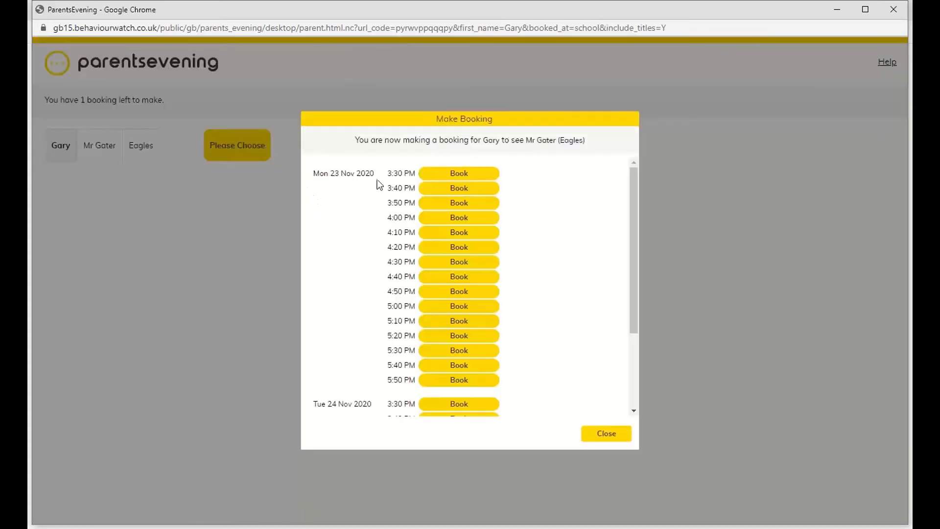
left_click(443, 188)
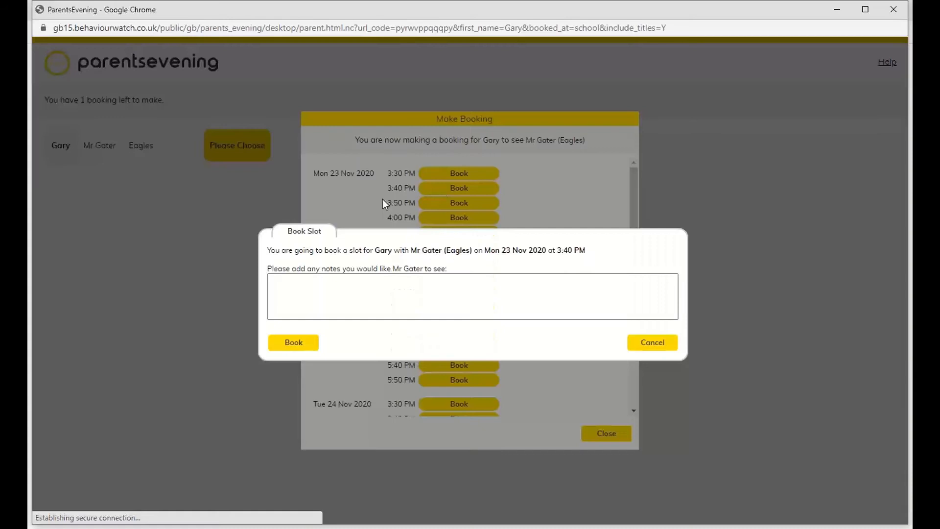
left_click(294, 343)
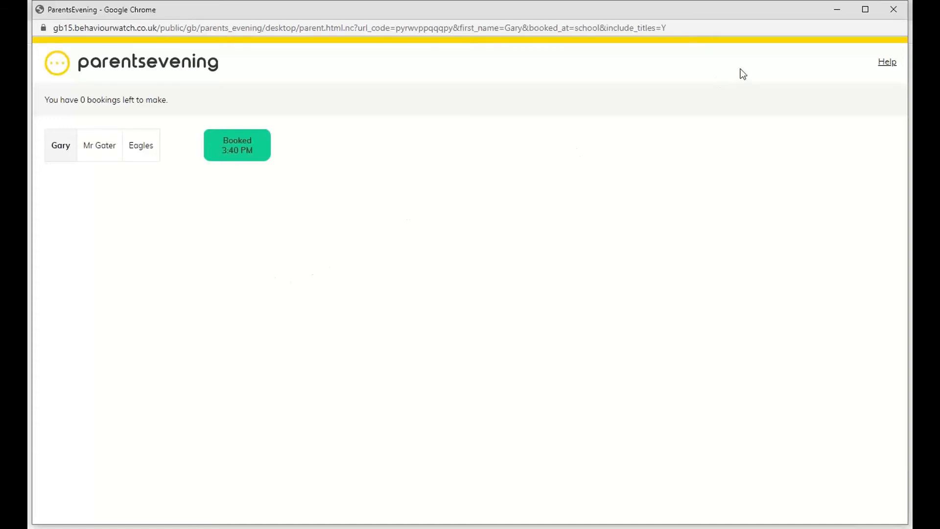
left_click(893, 12)
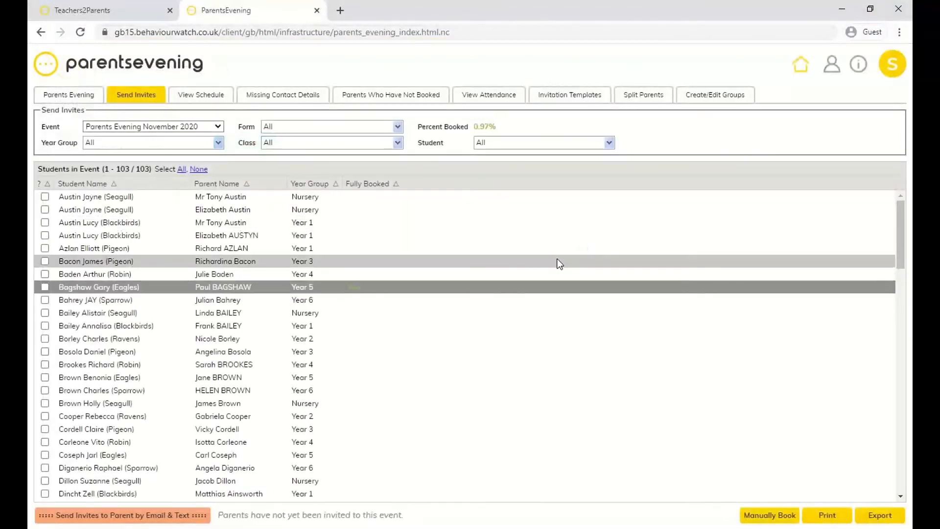
Check the Fully Booked column and the Percent Booked figure in the invites list.
left_click(332, 267)
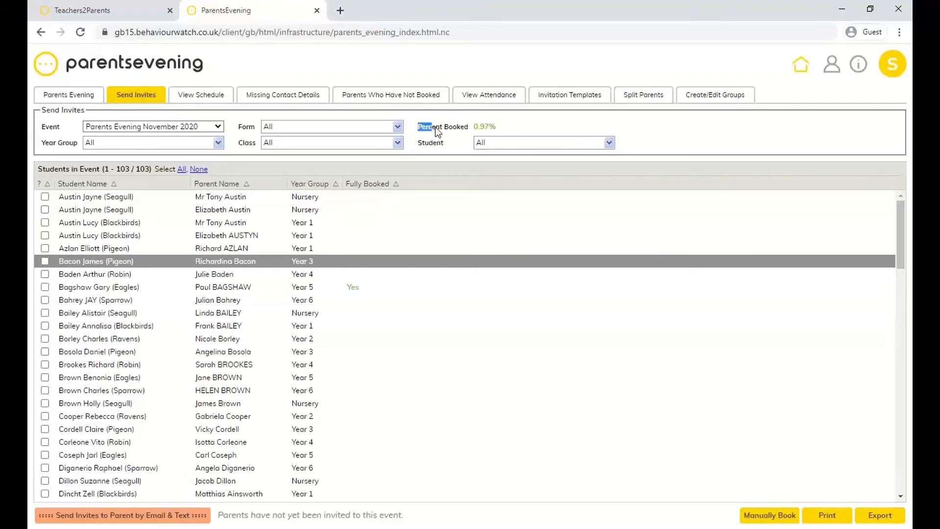
left_click_drag(483, 128, 495, 125)
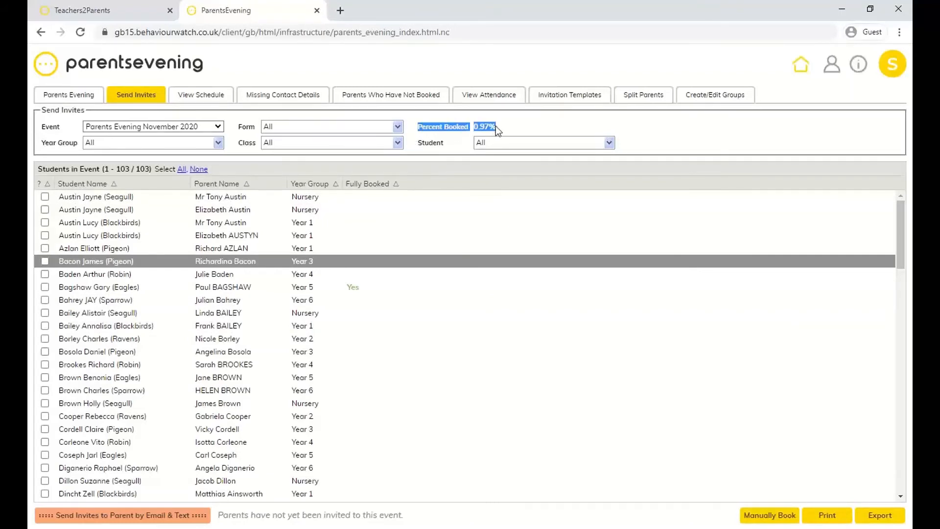
left_click(431, 128)
View the schedule for Mon 23 Nov 2020 of Parents Evening November 2020 and examine its Teacher and Form filters.
left_click(210, 96)
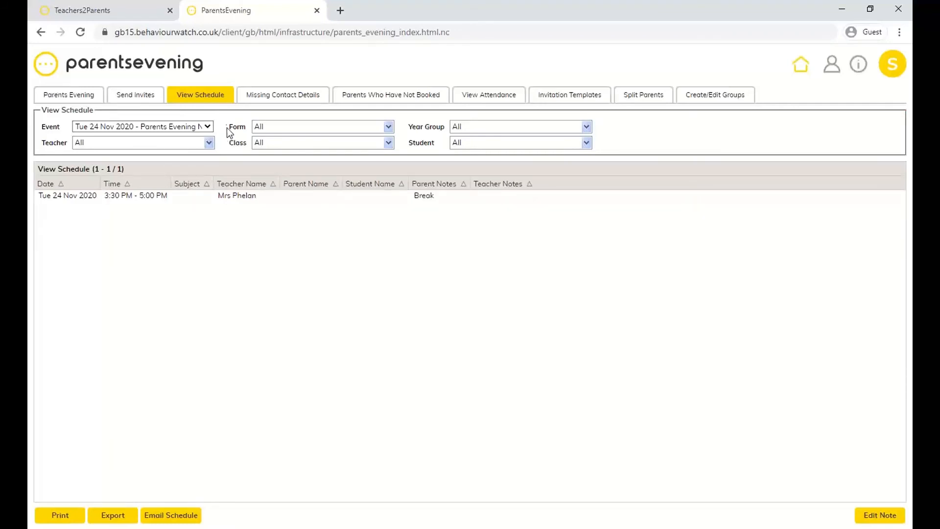
left_click(209, 127)
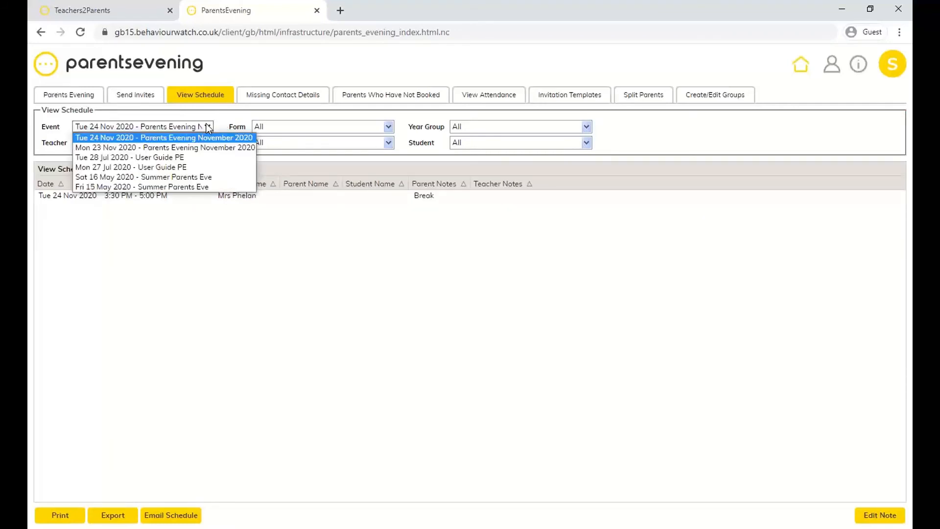
left_click(220, 148)
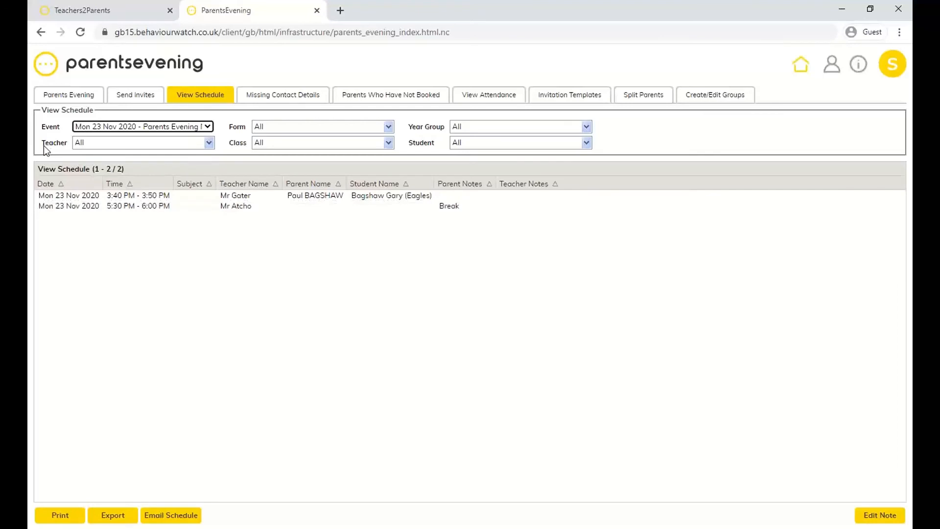
left_click_drag(43, 145, 66, 144)
left_click_drag(229, 129, 245, 127)
Review the schedule's print options, trying the Combined Schedule print type, and cancel without printing.
left_click(69, 515)
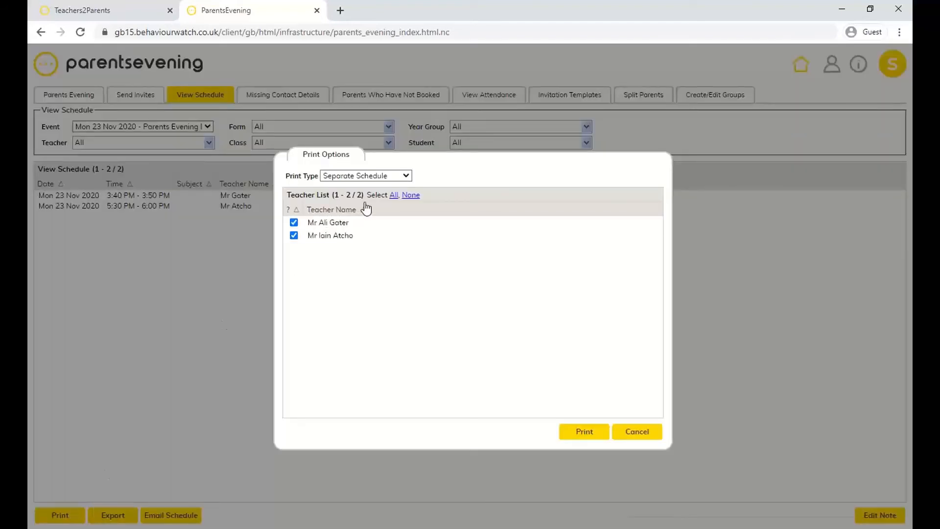
left_click(407, 176)
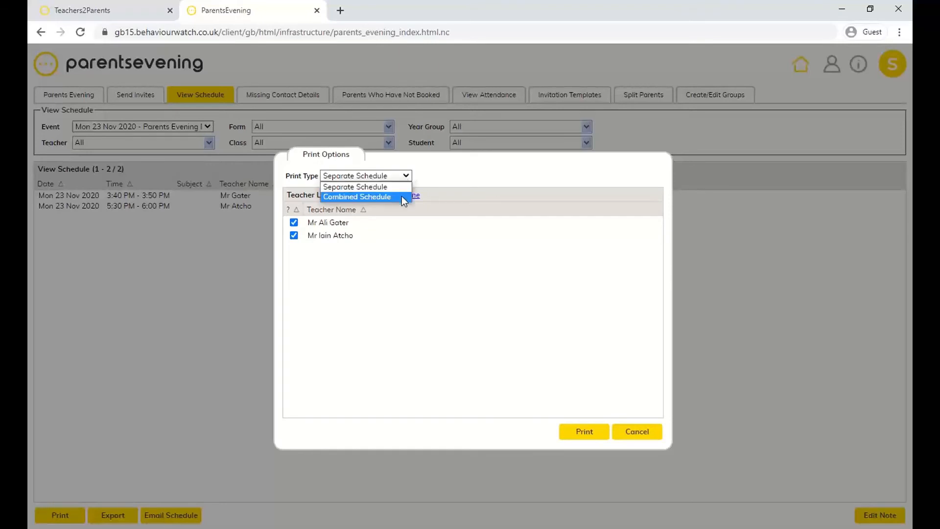
left_click(424, 171)
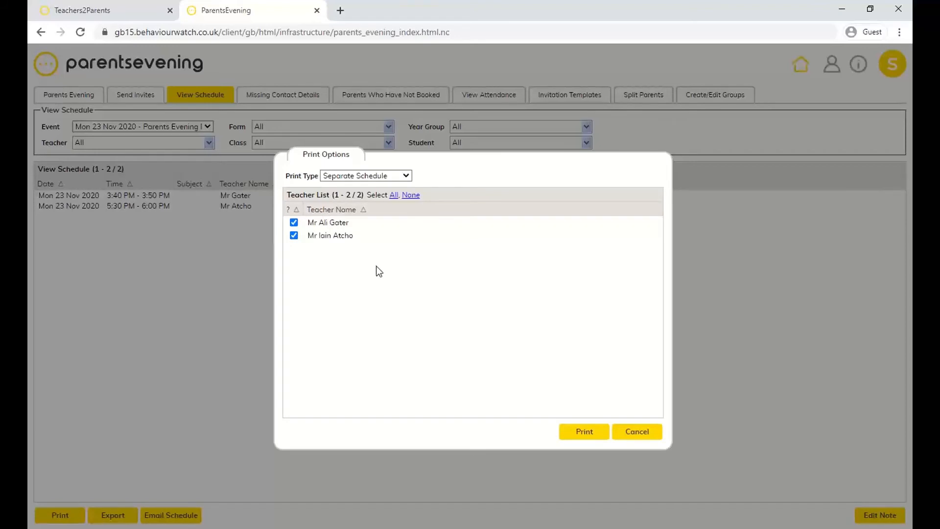
left_click(383, 177)
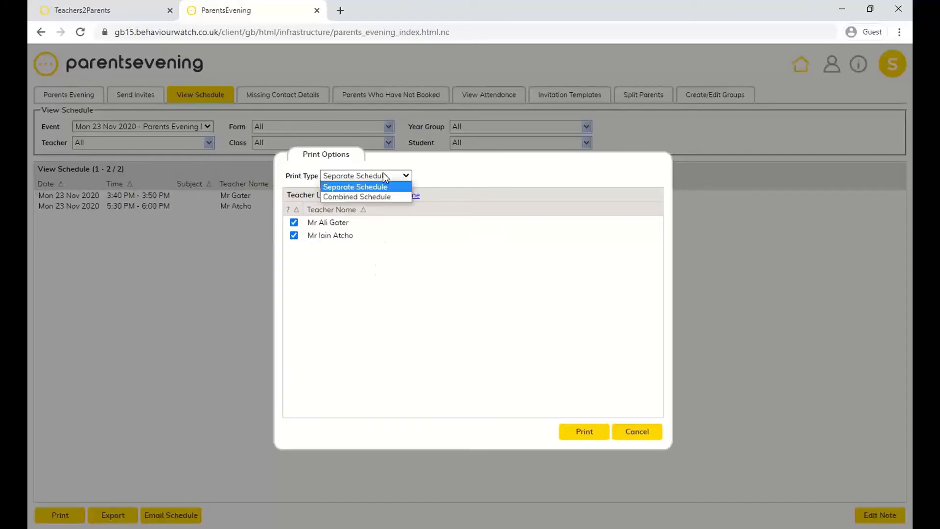
left_click(381, 196)
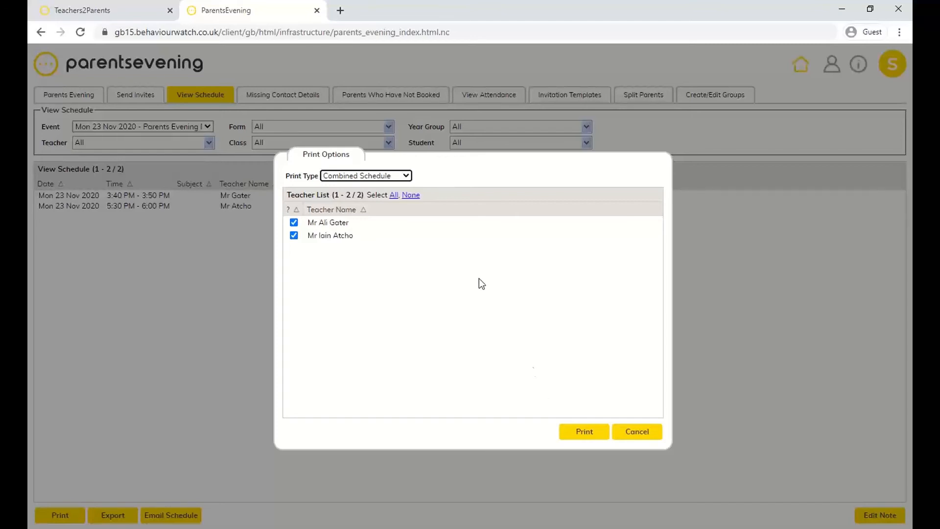
left_click(647, 437)
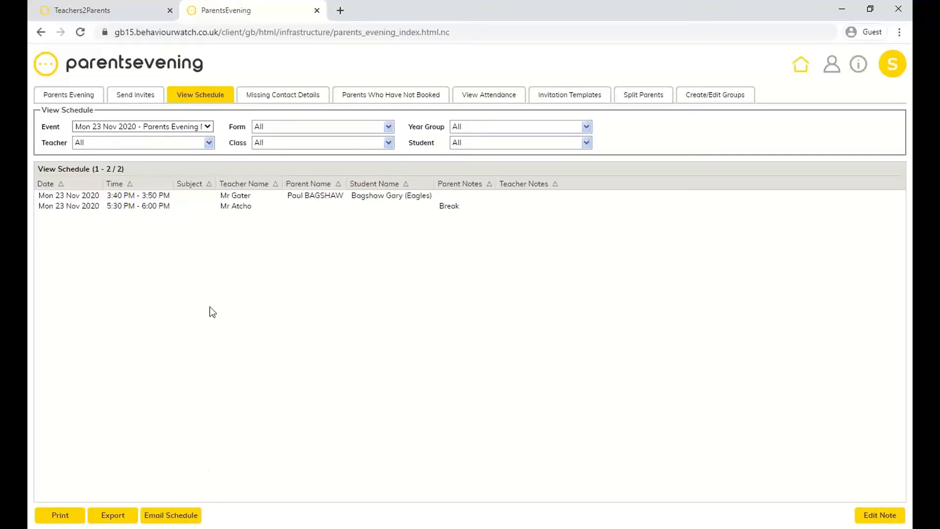
Show the schedule for Tue 24 Nov 2020 of Parents Evening November 2020.
left_click(202, 130)
left_click(198, 145)
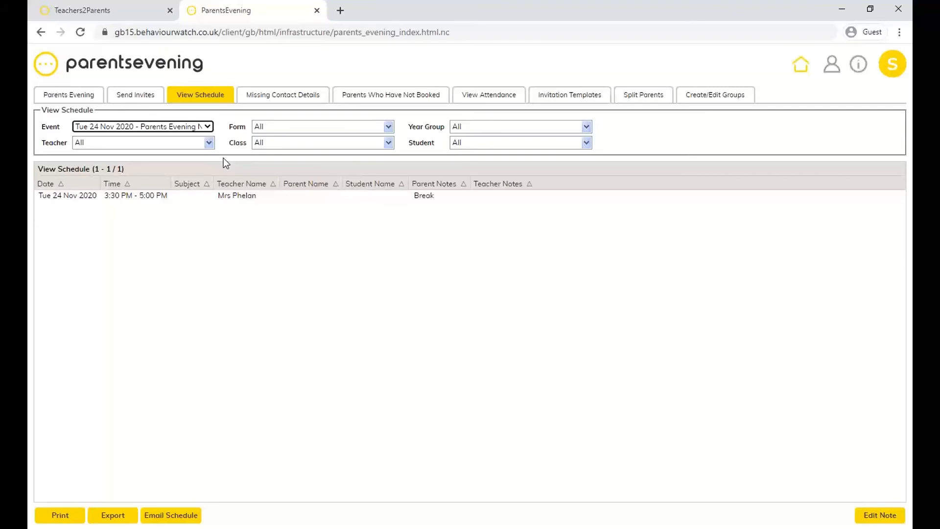
Revisit the parents evening list, the invites list and the schedule, and open the list of missing contact details.
left_click(69, 95)
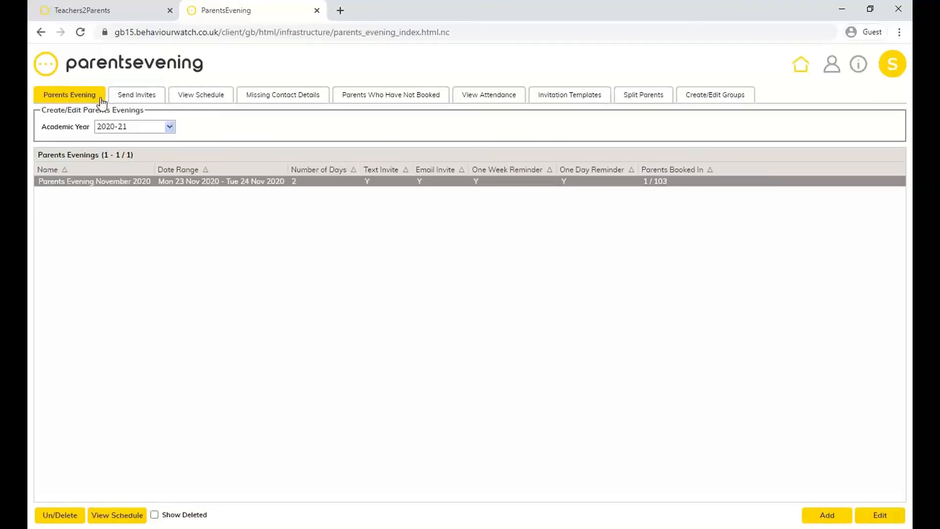
left_click(148, 96)
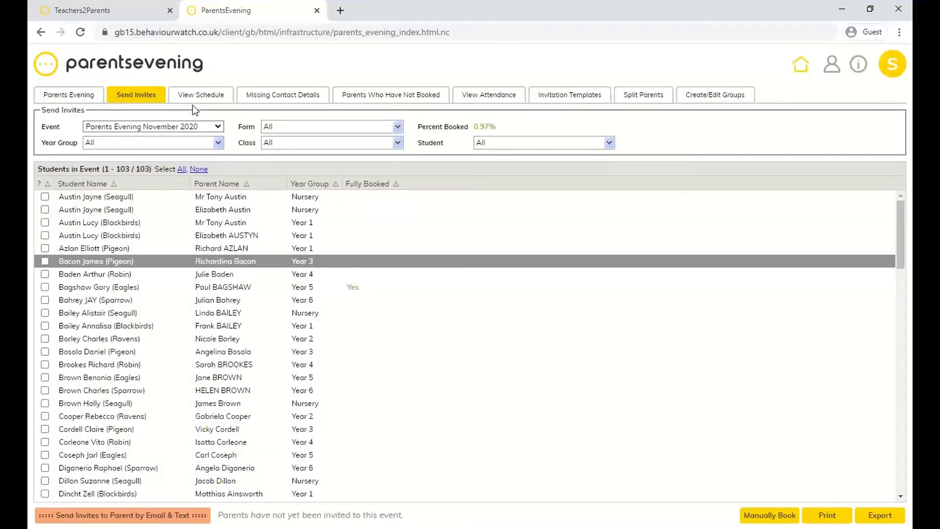
left_click(204, 95)
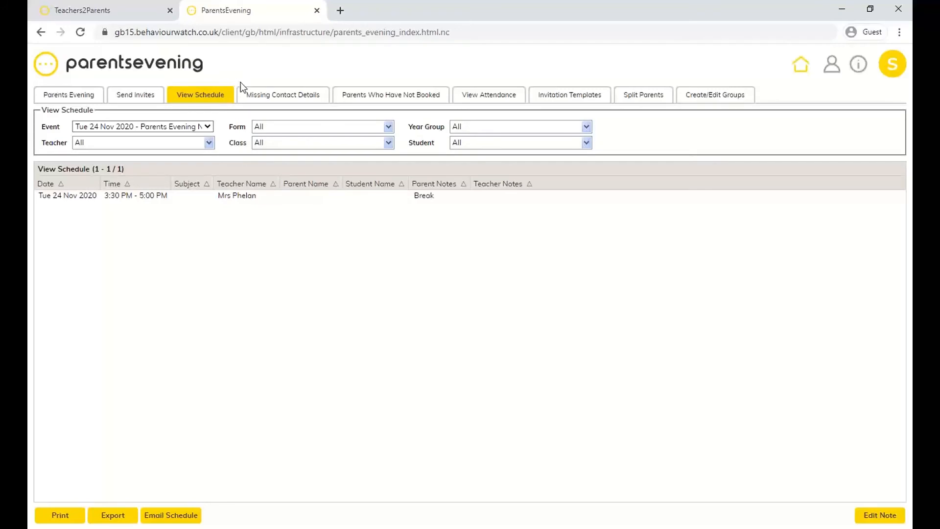
left_click(252, 101)
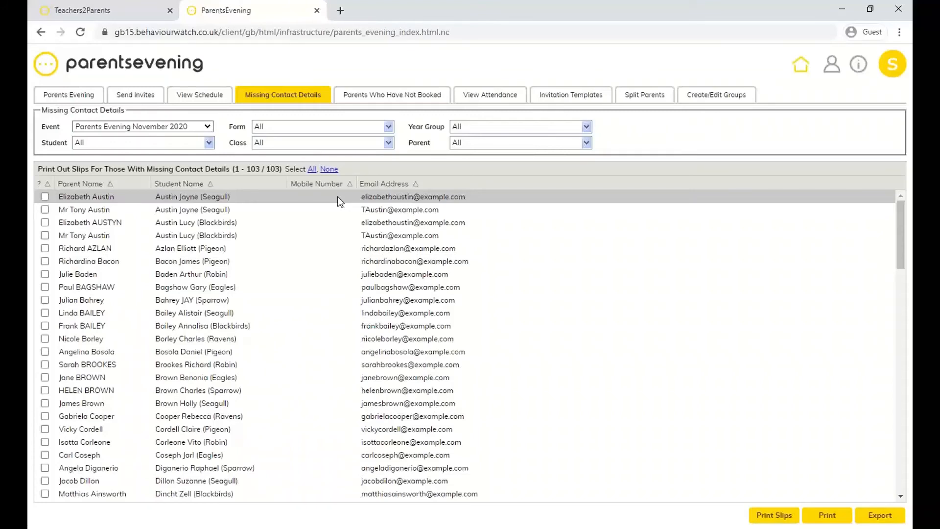
Examine the full list of missing contact details and open the list of parents who have not booked.
scroll(369, 246, "down", 5)
scroll(380, 254, "down", 12)
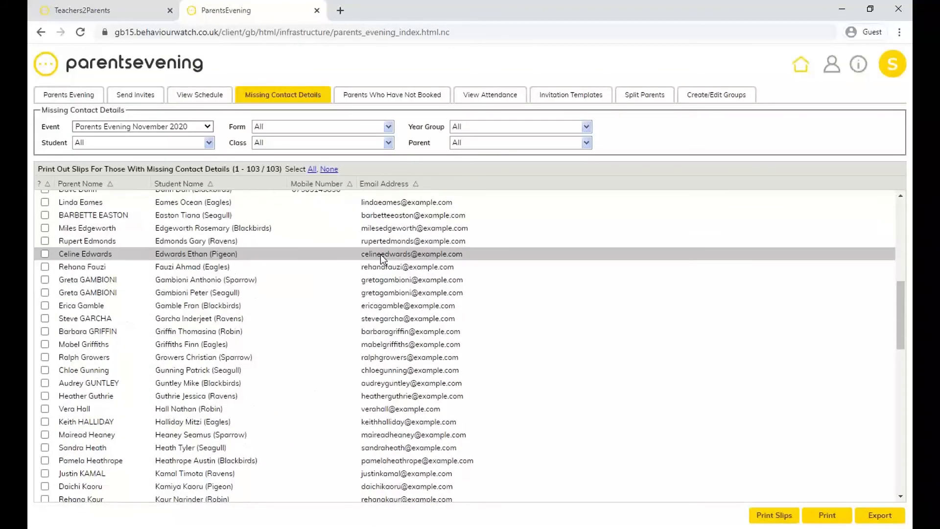
scroll(390, 277, "down", 5)
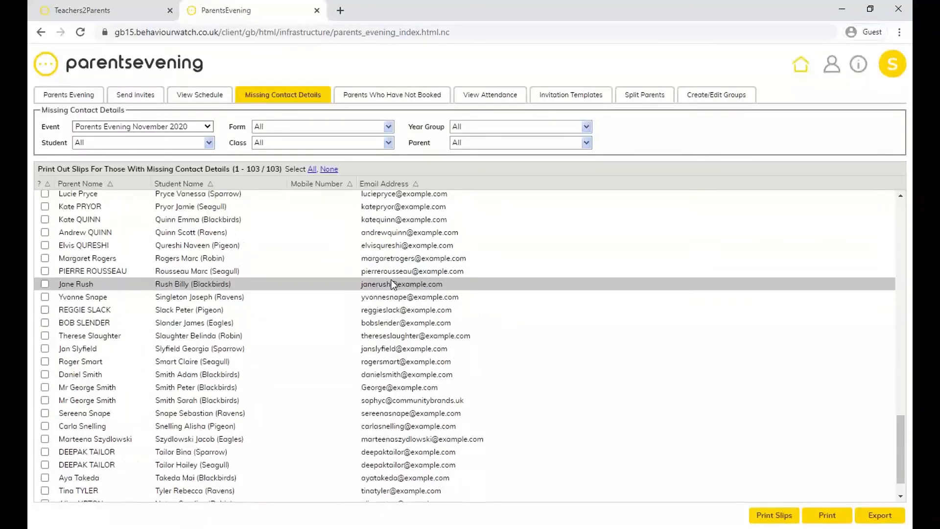
scroll(392, 285, "up", 17)
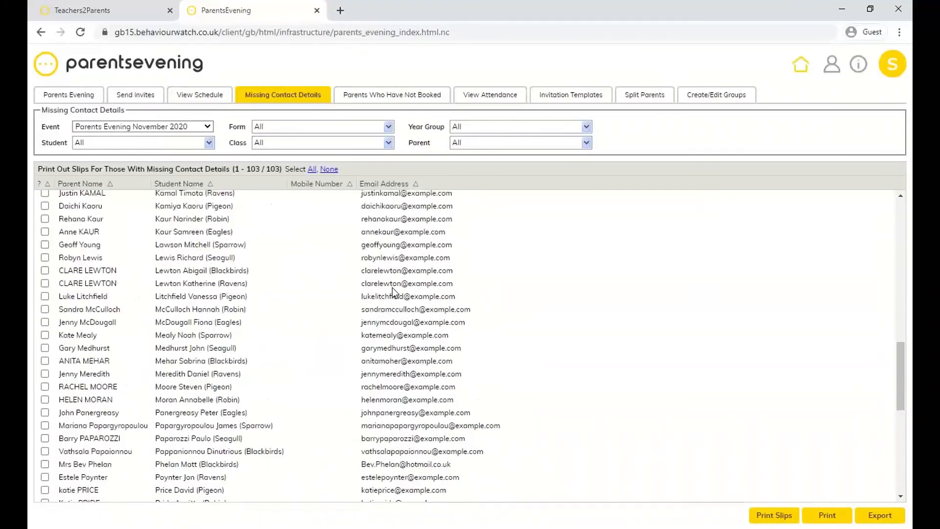
scroll(391, 292, "up", 6)
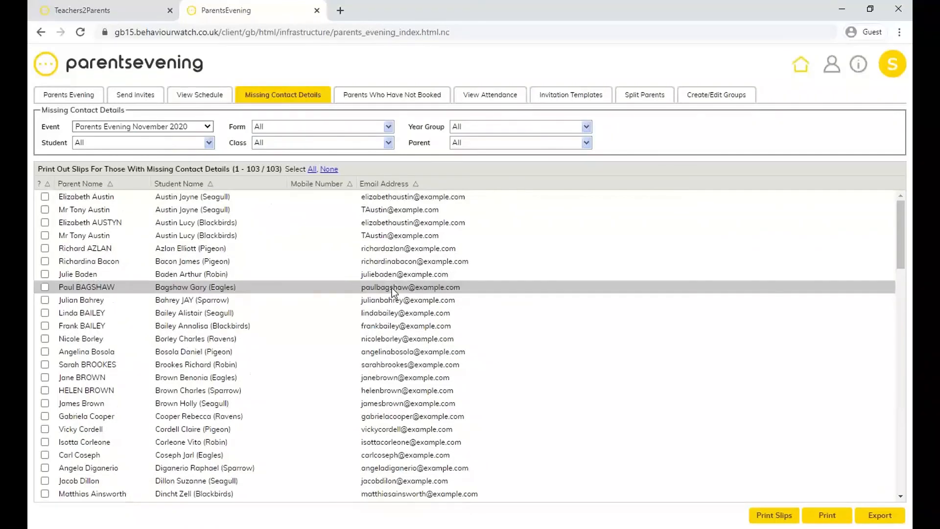
left_click(400, 98)
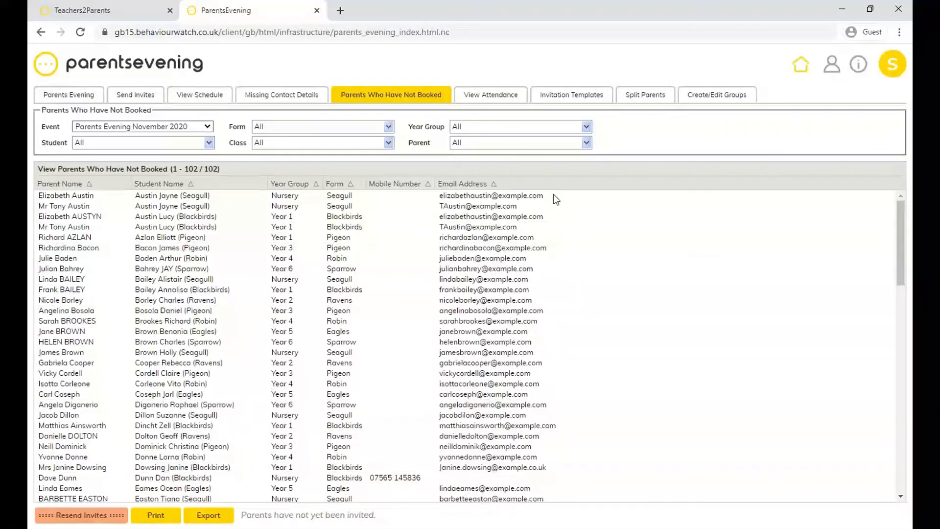
Open the attendance list for Parents Evening November 2020, try marking the booked parent as attended, and clear the mark.
left_click(511, 97)
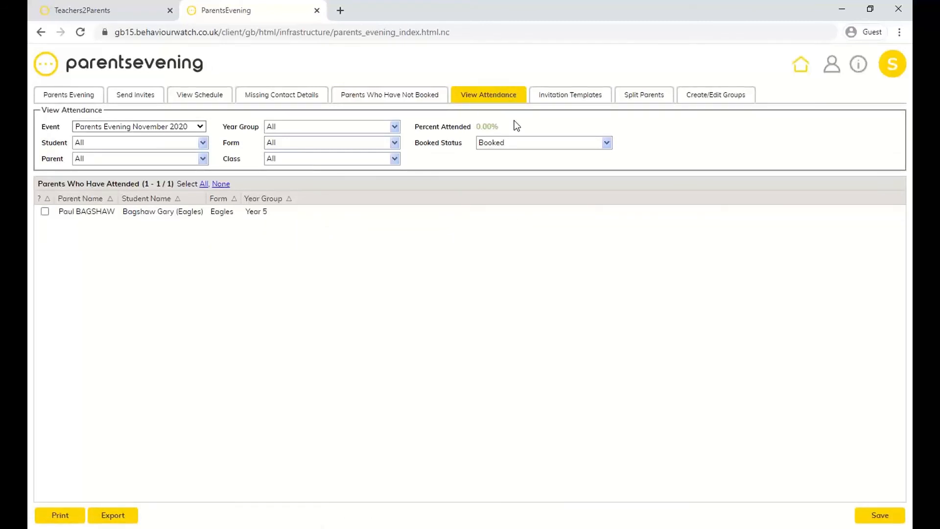
left_click(44, 211)
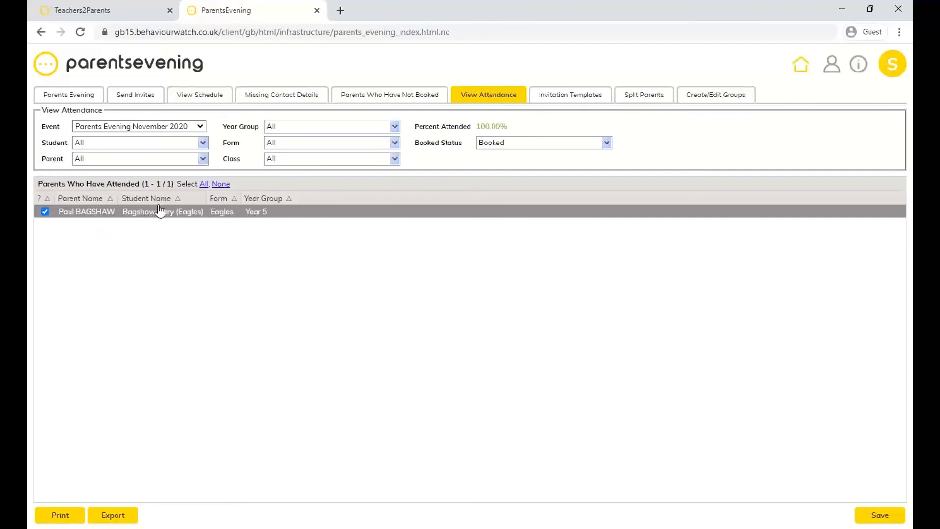
left_click(45, 211)
Start a new invitation template and examine its invite name, text invitation, email invitation and remaining-character counter.
left_click(556, 100)
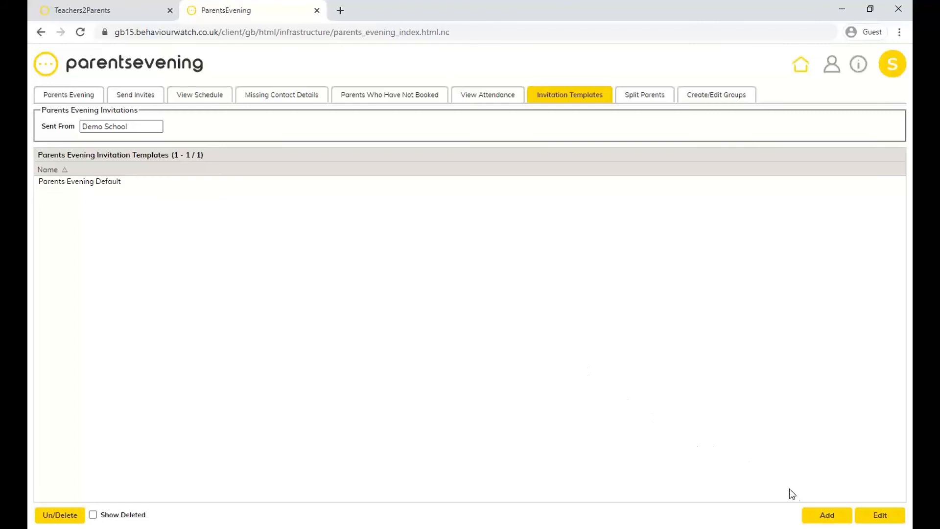
left_click(809, 519)
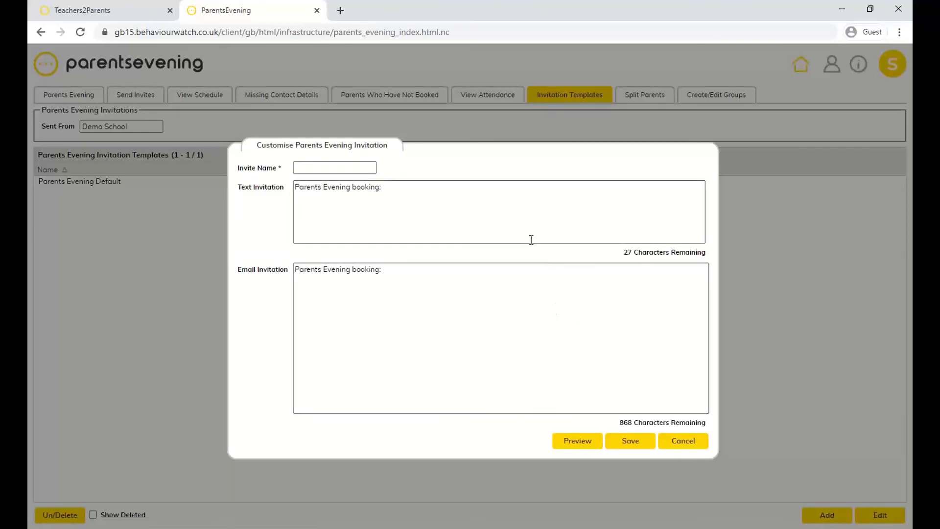
left_click(313, 169)
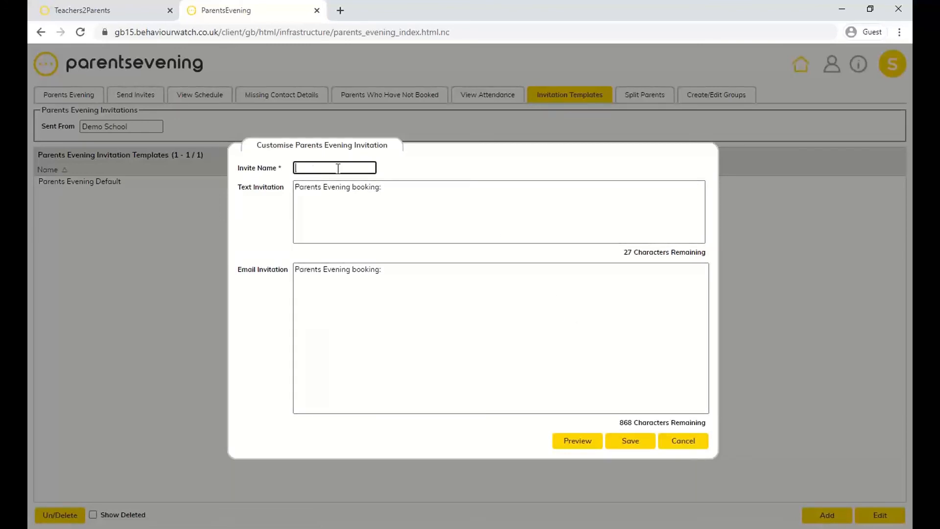
left_click(390, 186)
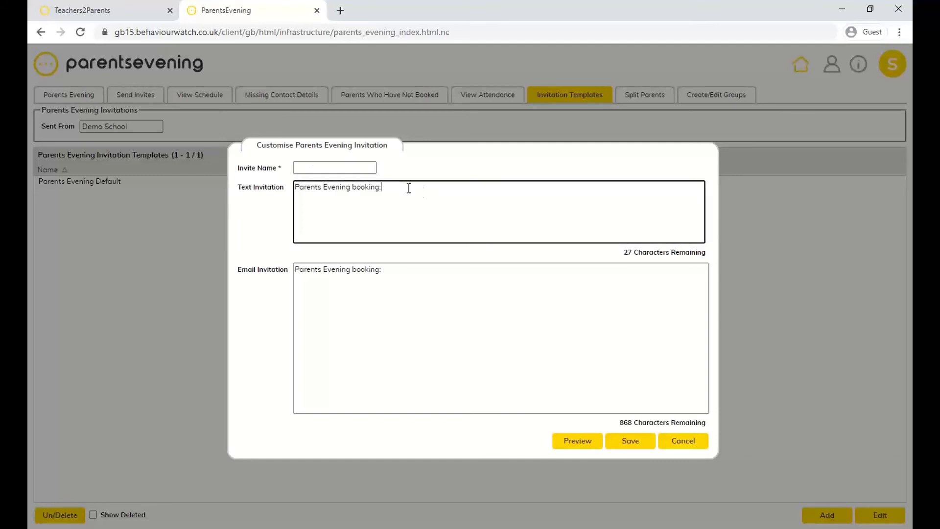
left_click(409, 270)
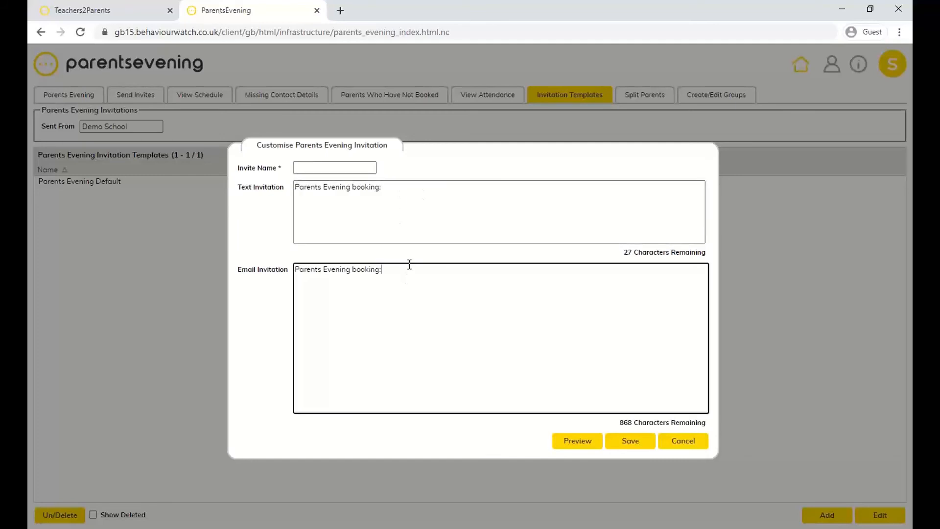
left_click(401, 201)
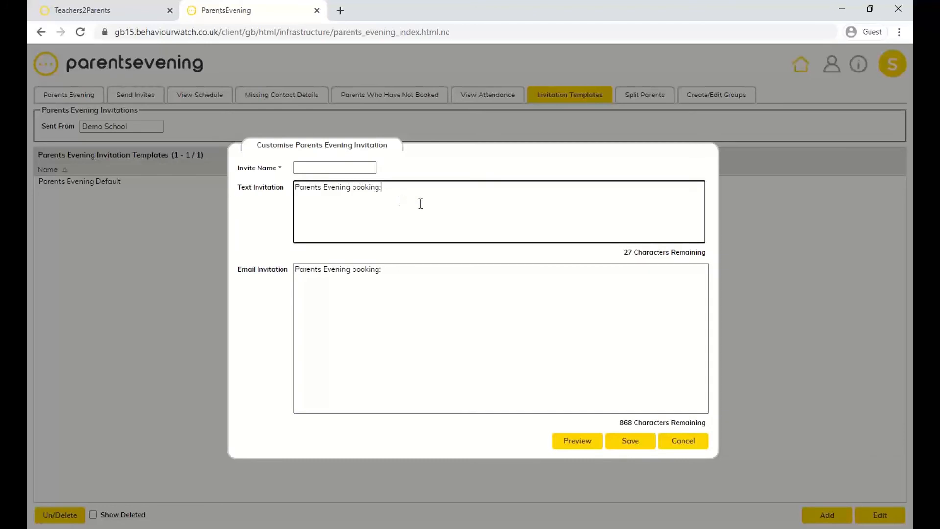
left_click(626, 258)
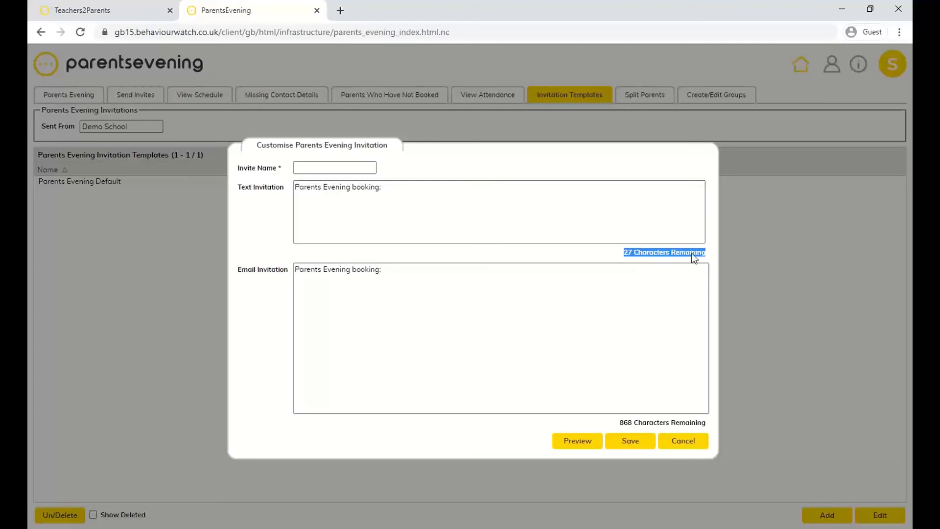
left_click(661, 254)
Preview the text and email versions of the new invitation, and cancel the template without saving.
left_click(586, 447)
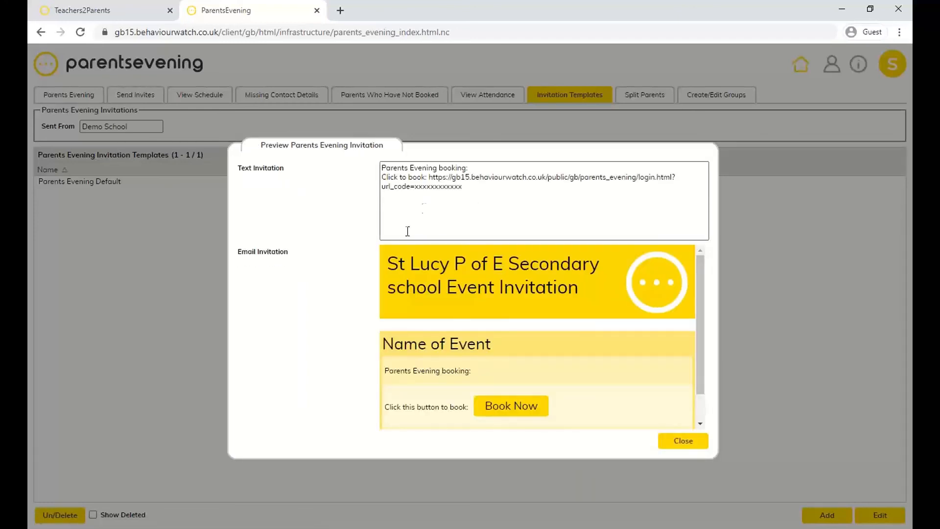
mouse_move(698, 349)
left_mouse_down()
mouse_move(696, 381)
mouse_move(698, 339)
left_mouse_up()
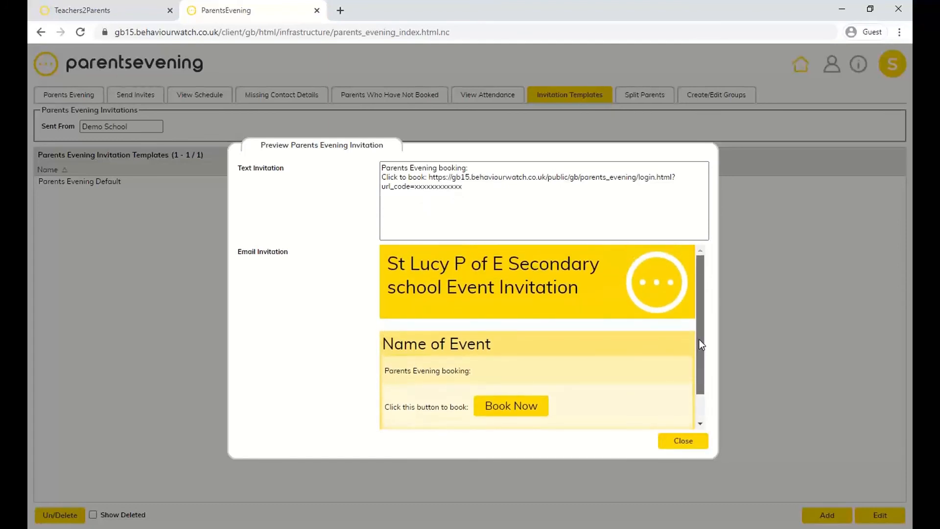
left_click(679, 441)
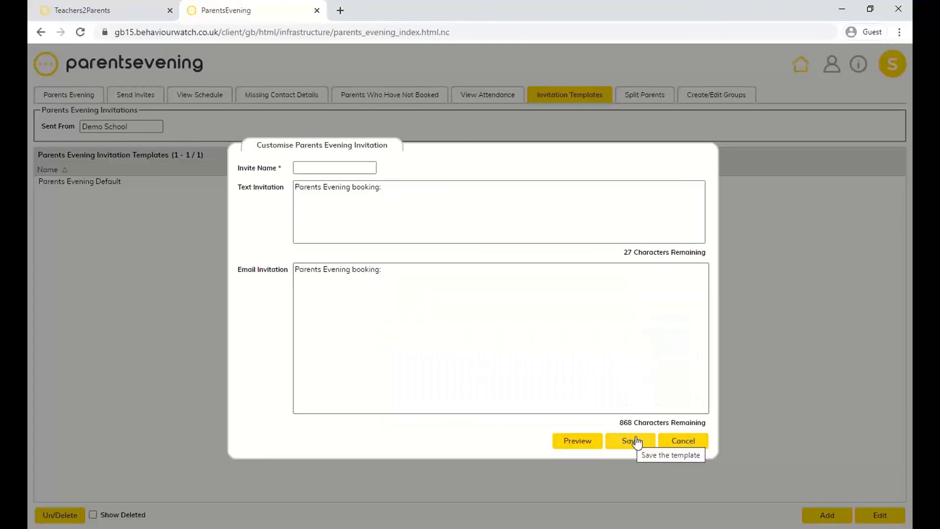
left_click(684, 441)
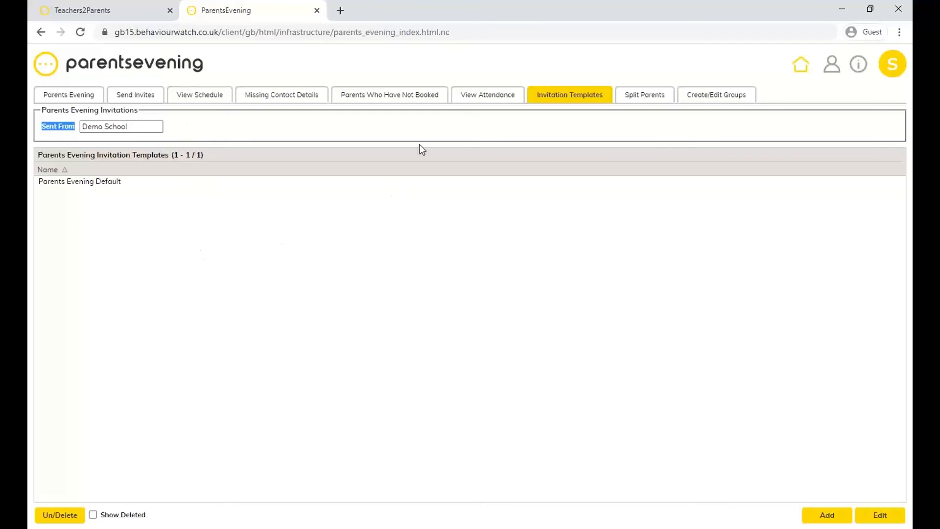
Review the split parents list and compare the separate parent entries for the same students in the invites list.
left_click(632, 101)
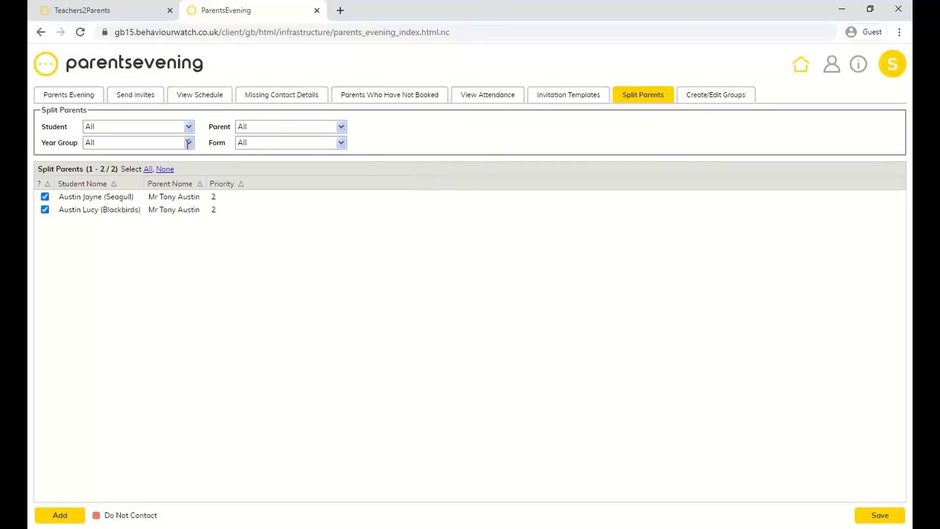
left_click(145, 102)
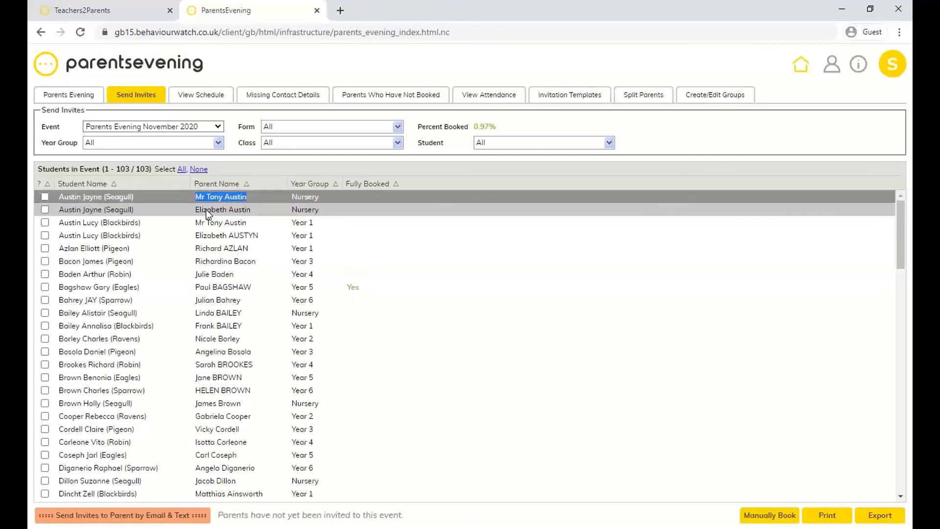
left_click_drag(195, 209, 253, 239)
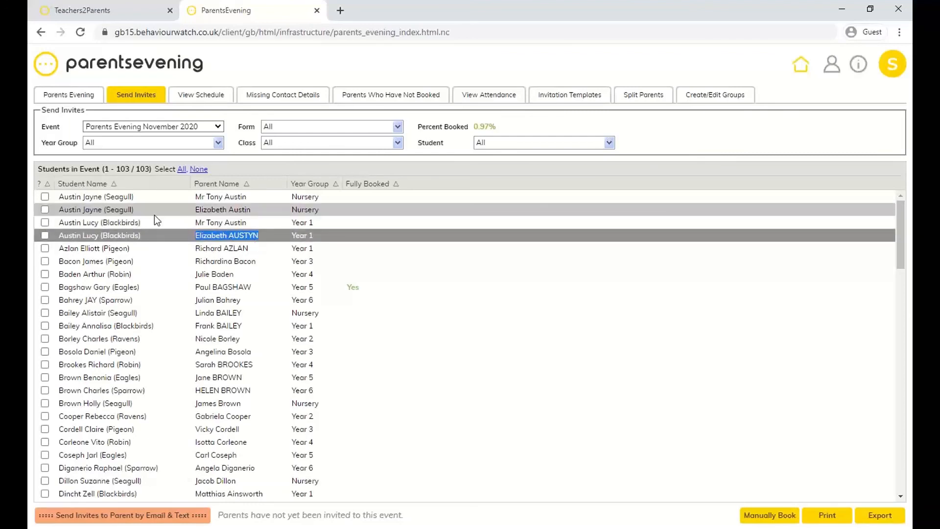
left_click(234, 163)
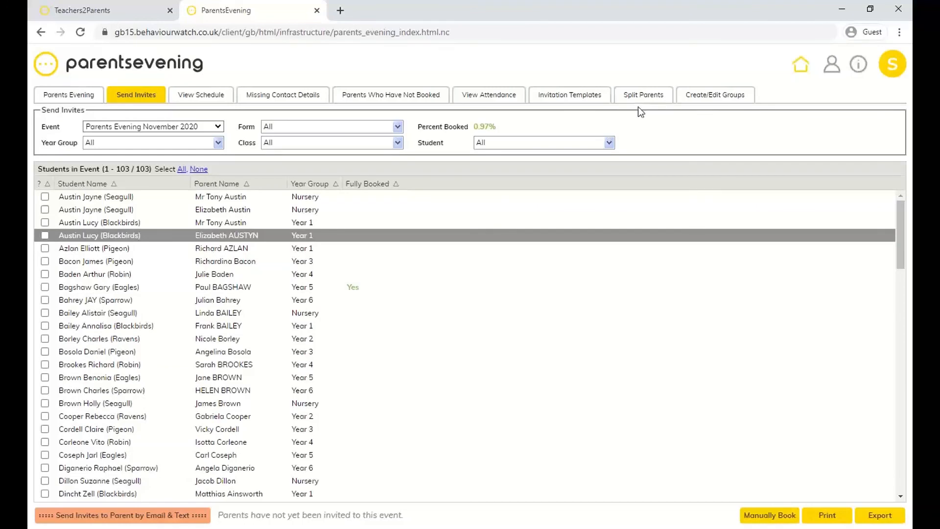
Start a new event group for academic year 2020-21 and examine its group name field and staff member options.
left_click(695, 102)
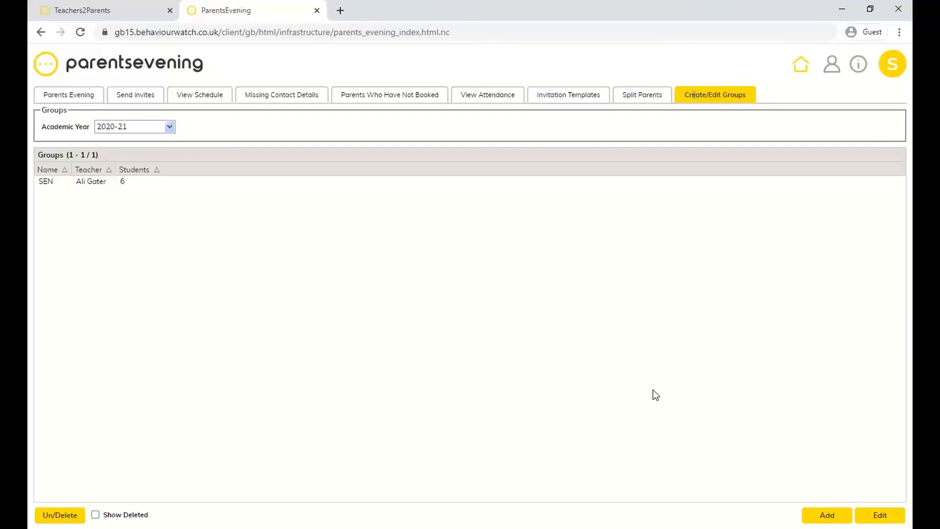
left_click(824, 519)
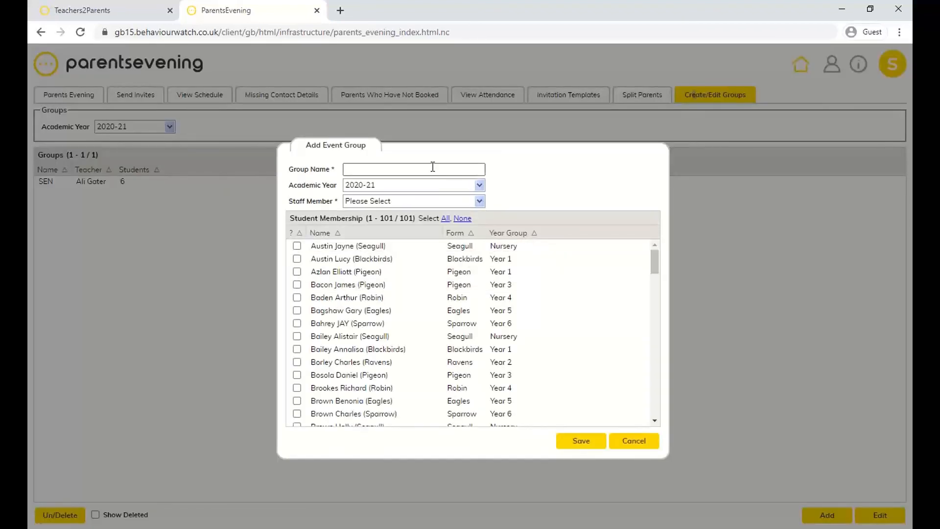
left_click(431, 168)
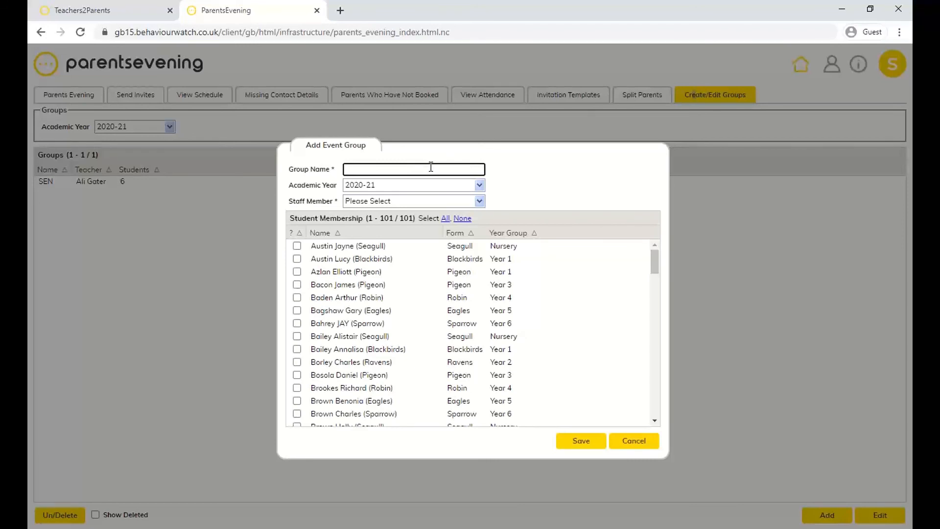
left_click(479, 201)
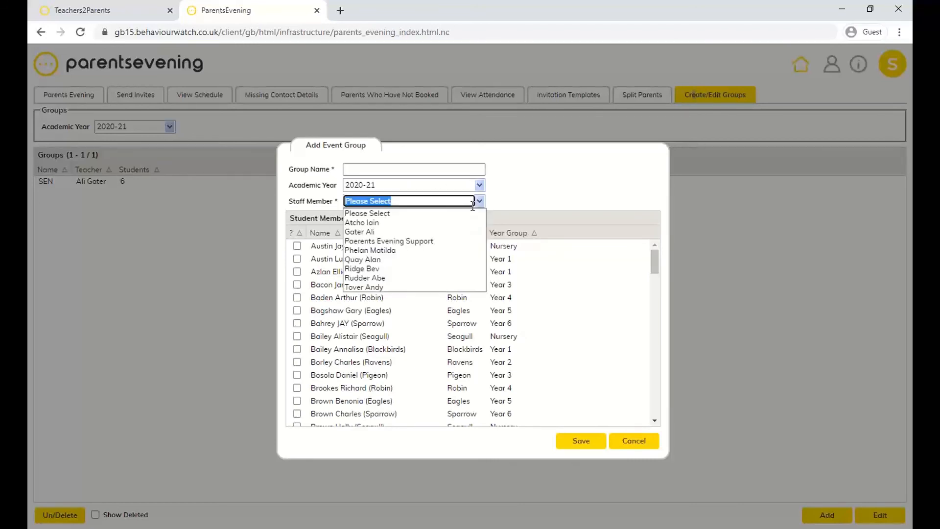
left_click(512, 193)
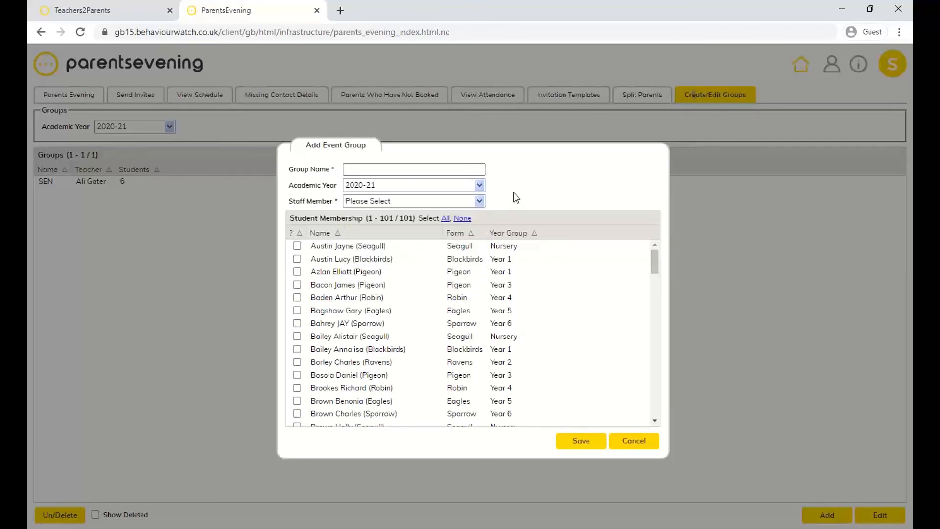
Try including the first two students in the new event group, and discard the unsaved group.
left_click(297, 258)
left_click(297, 246)
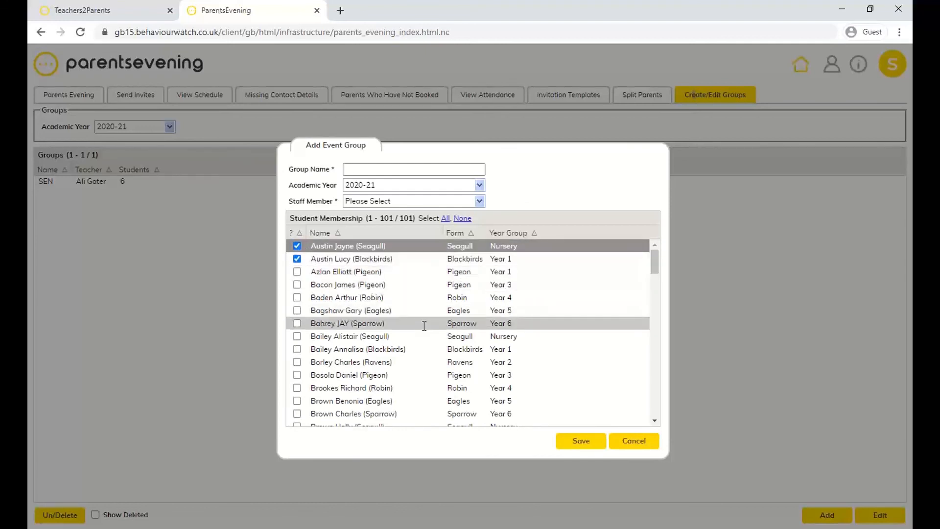
left_click(623, 443)
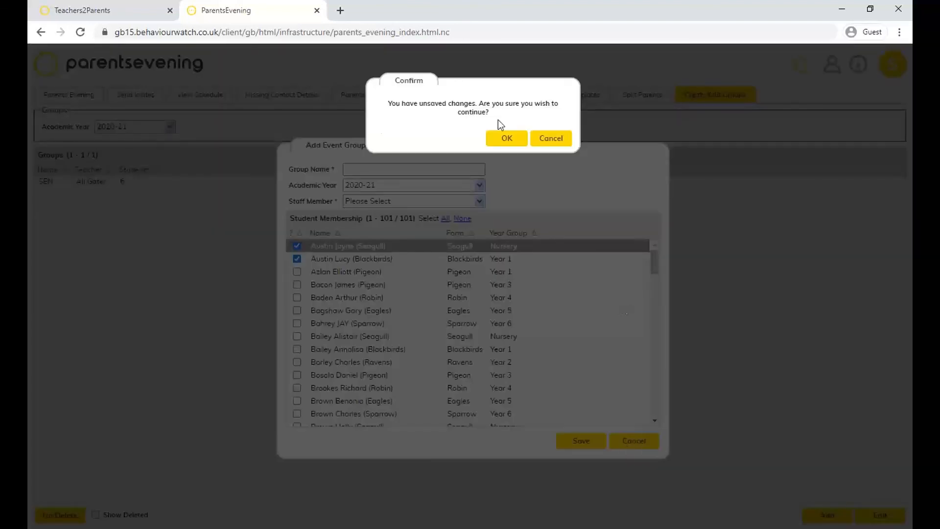
left_click(504, 140)
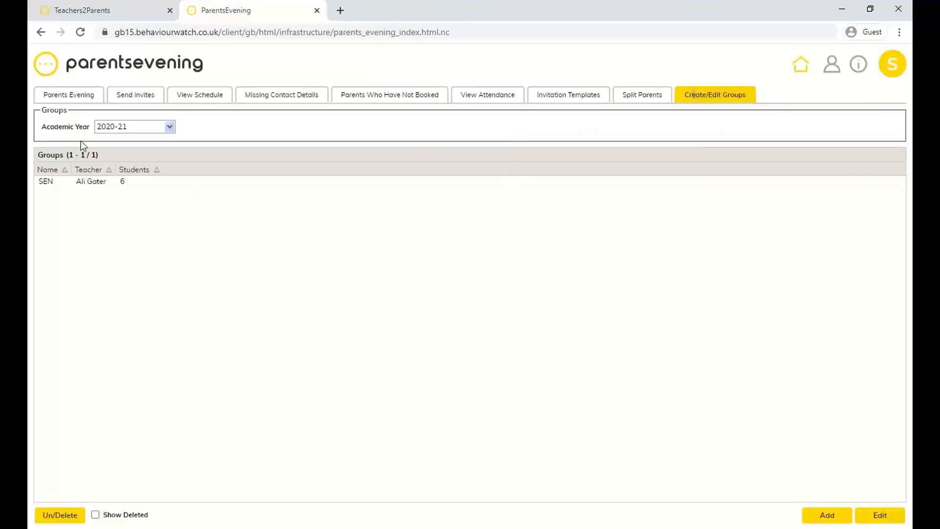
Open the event details of Parents Evening November 2020 and leave them without saving.
left_click(69, 96)
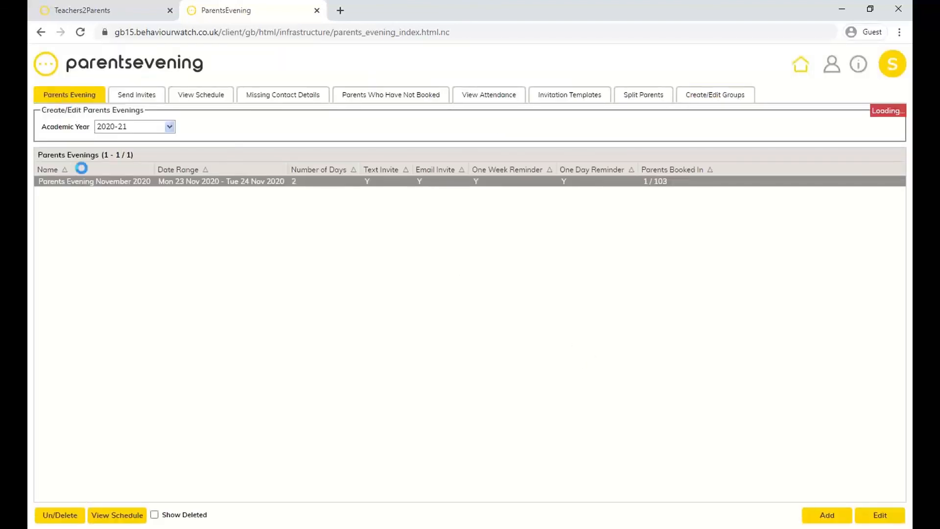
double_click(102, 184)
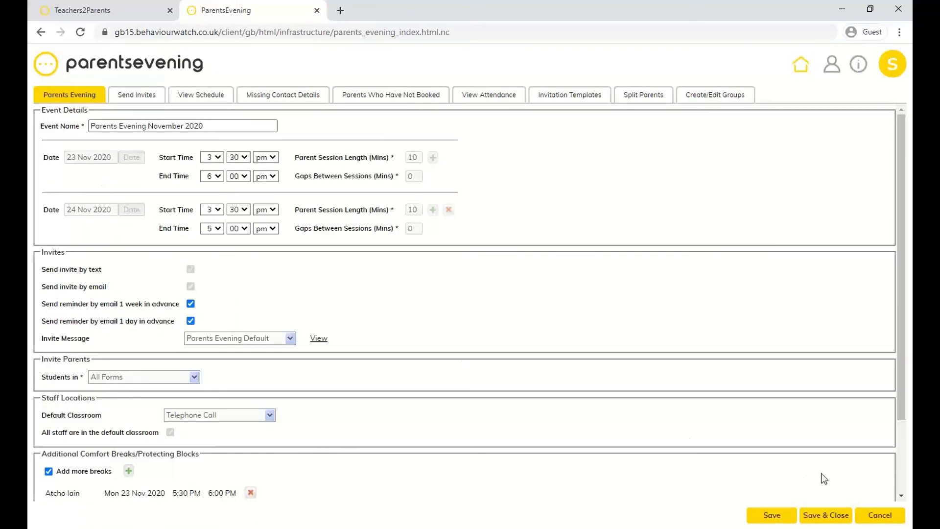
left_click(879, 515)
left_click(888, 517)
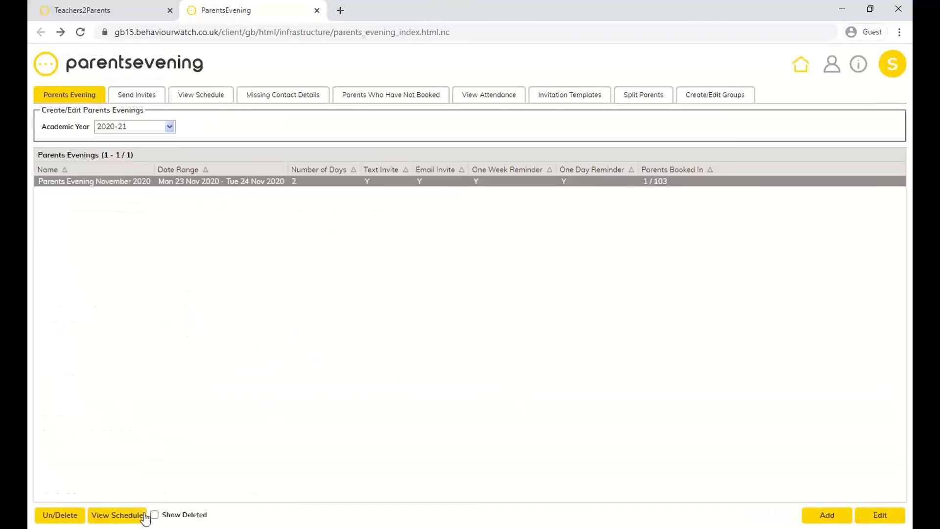
Start a new parents evening, examine the forms and groups whose parents can be invited, and cancel the event.
left_click(826, 517)
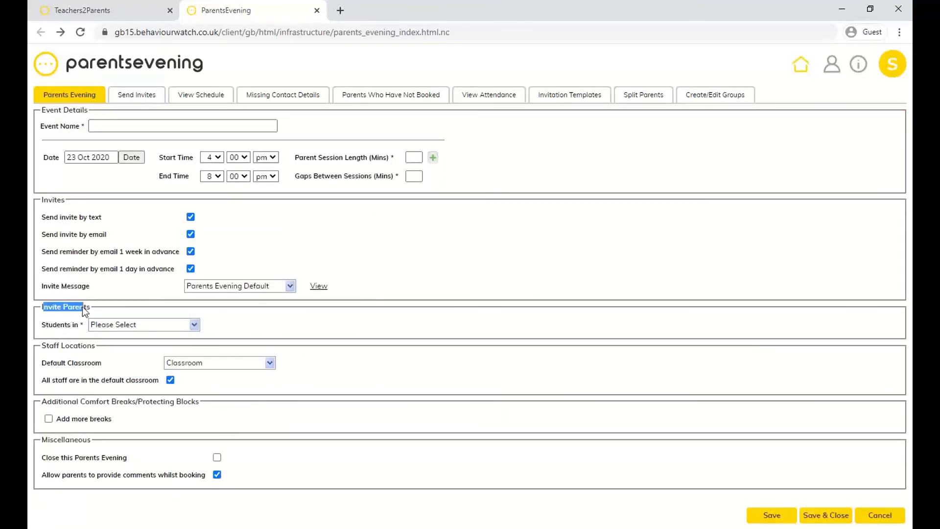
left_click(198, 328)
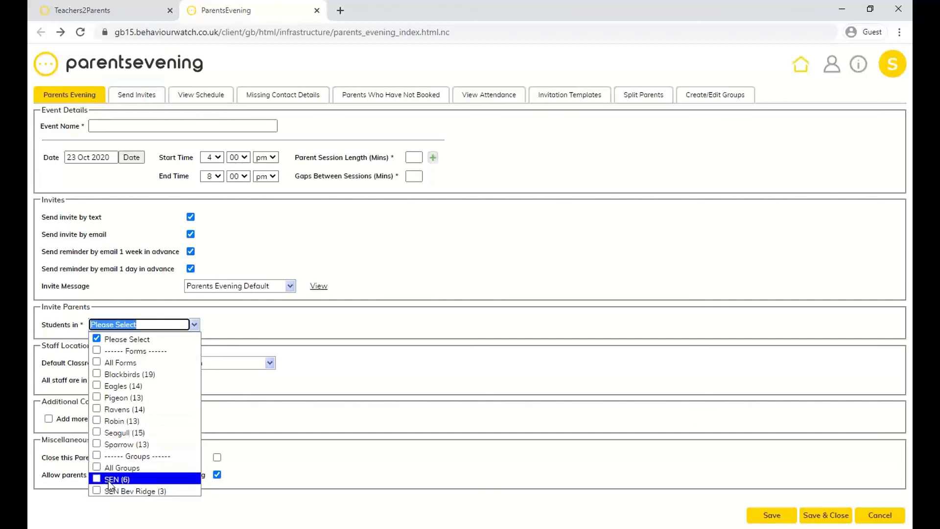
left_click(392, 383)
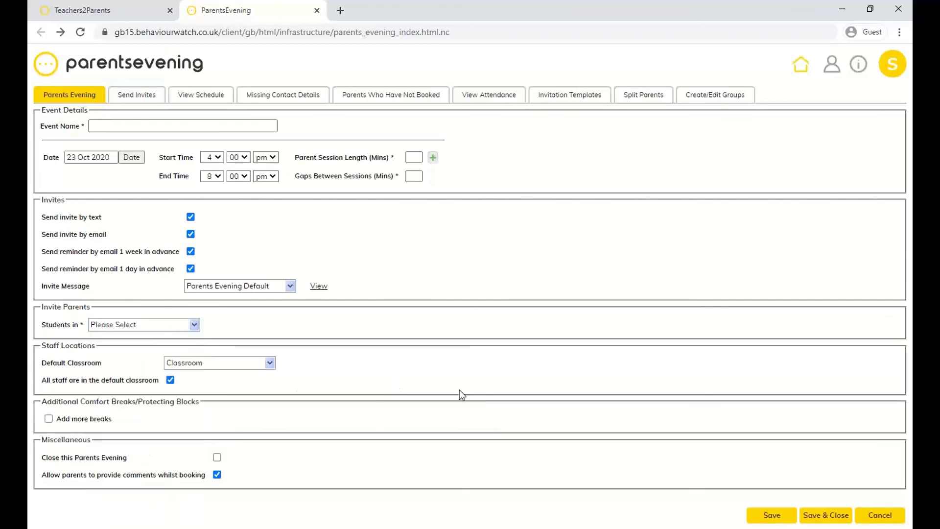
left_click(889, 515)
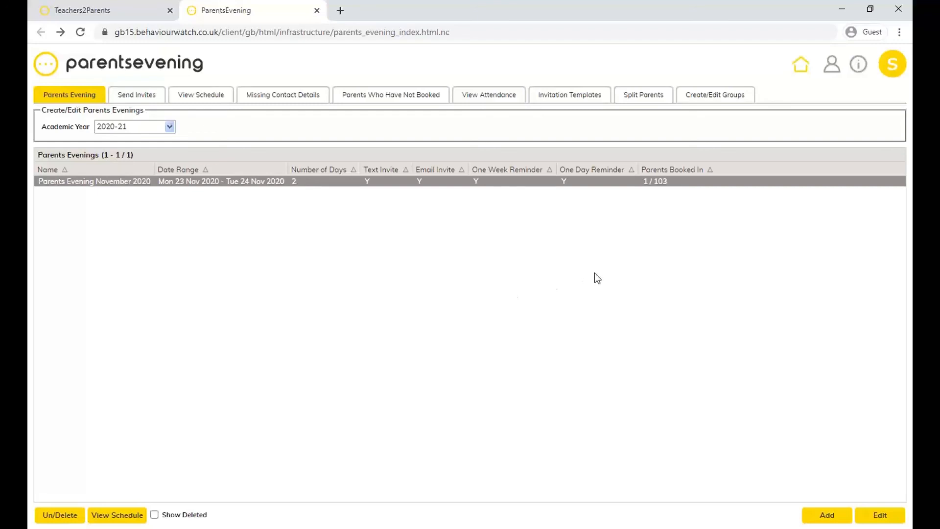
Open the support and user guides, examine the helpline and support email details, and close the window.
left_click(859, 69)
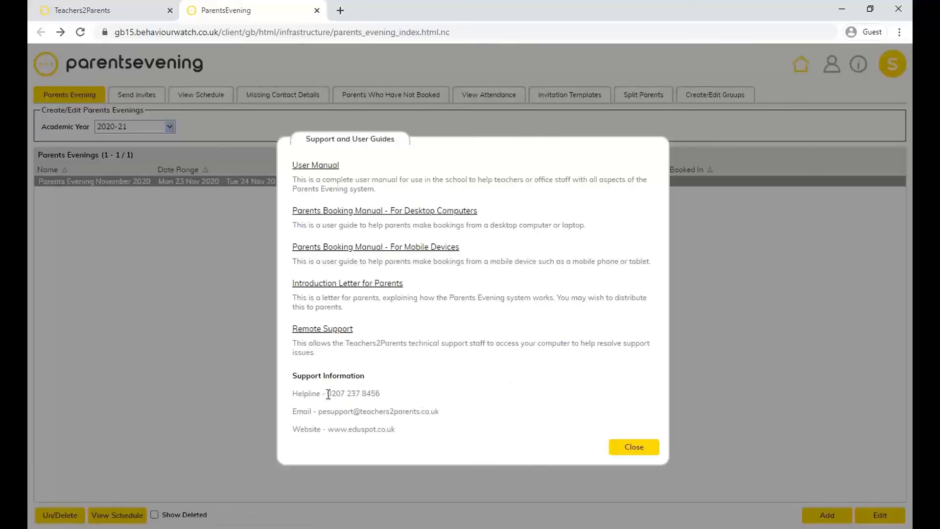
left_click_drag(328, 394, 439, 417)
left_click(445, 414)
left_click(651, 450)
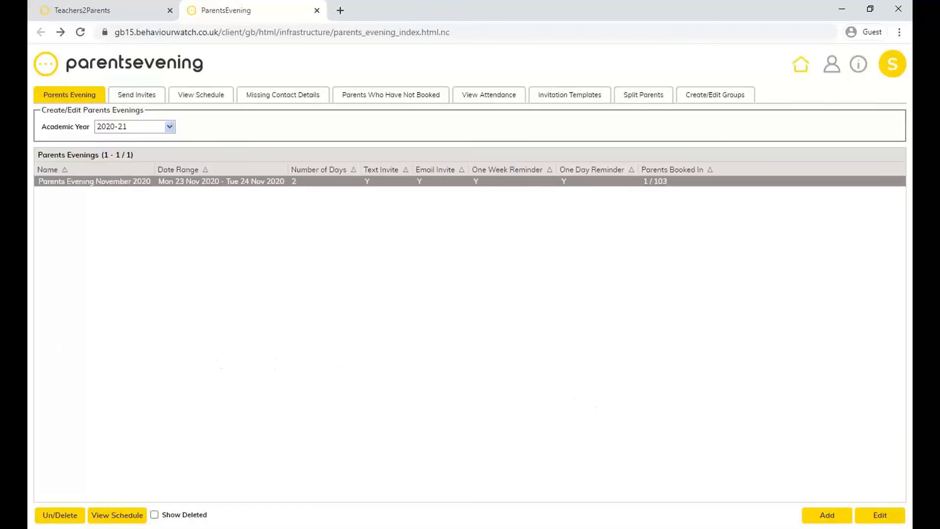